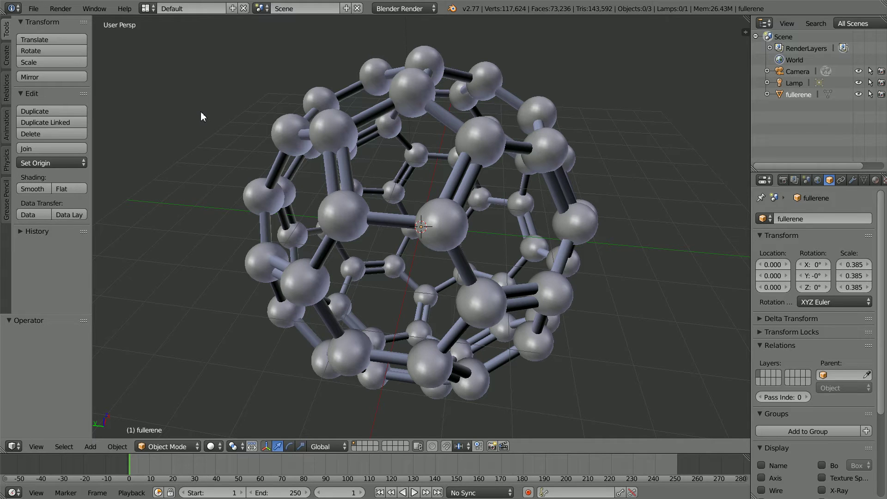
# Step: Open the recent nanotube file and examine the carbon tube along its full length and up close
pyautogui.moveTo(213, 112); pyautogui.dragTo(264, 130, button='middle')
pyautogui.click(33, 8)
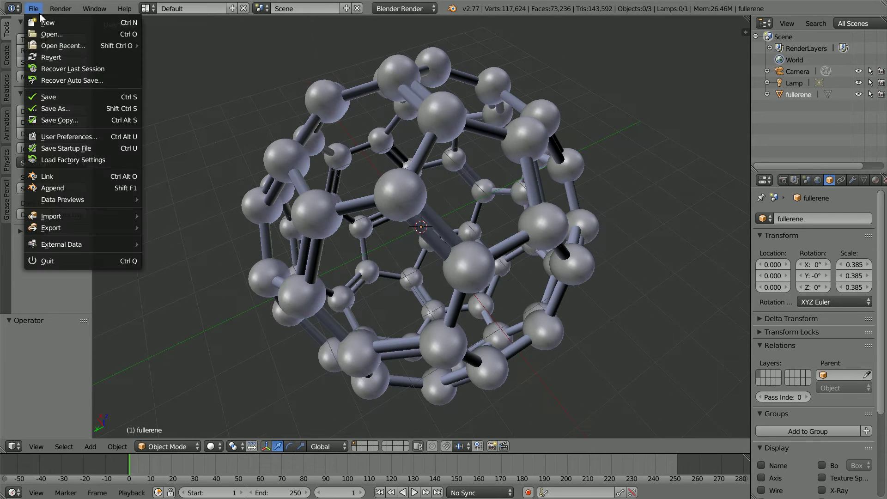
pyautogui.moveTo(57, 46)
pyautogui.click(182, 58)
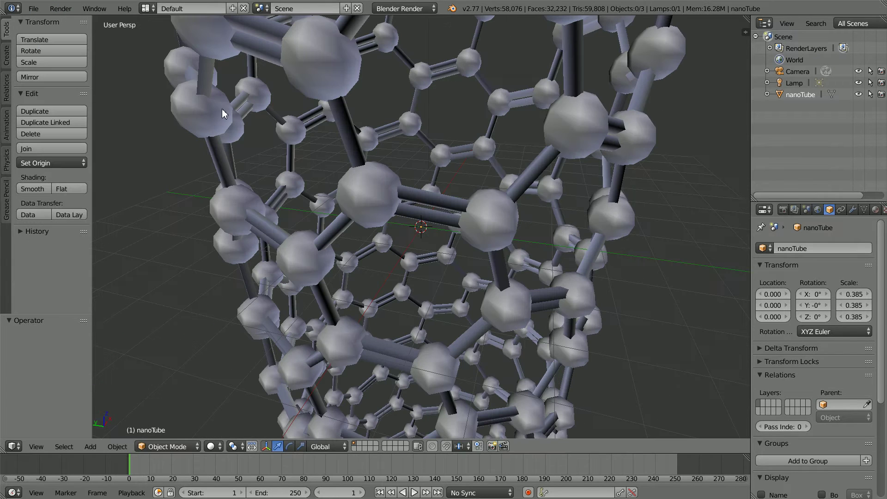
pyautogui.moveTo(375, 152); pyautogui.dragTo(420, 122, button='middle')
pyautogui.scroll(-6, 420, 123)
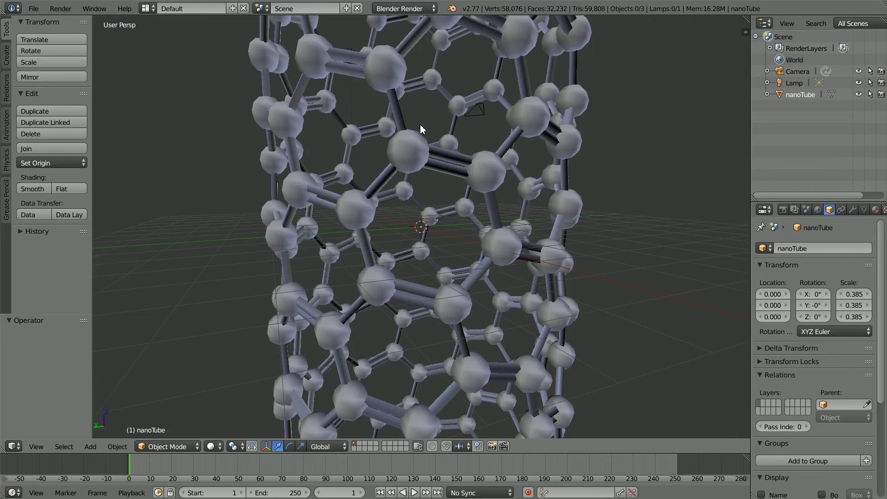
pyautogui.scroll(-2, 420, 136)
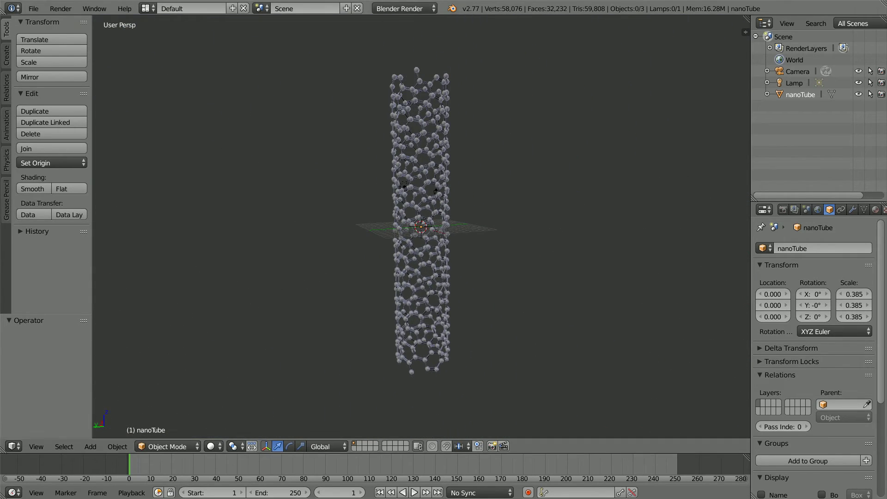
pyautogui.moveTo(421, 135); pyautogui.dragTo(467, 100, button='middle')
pyautogui.scroll(8, 517, 251)
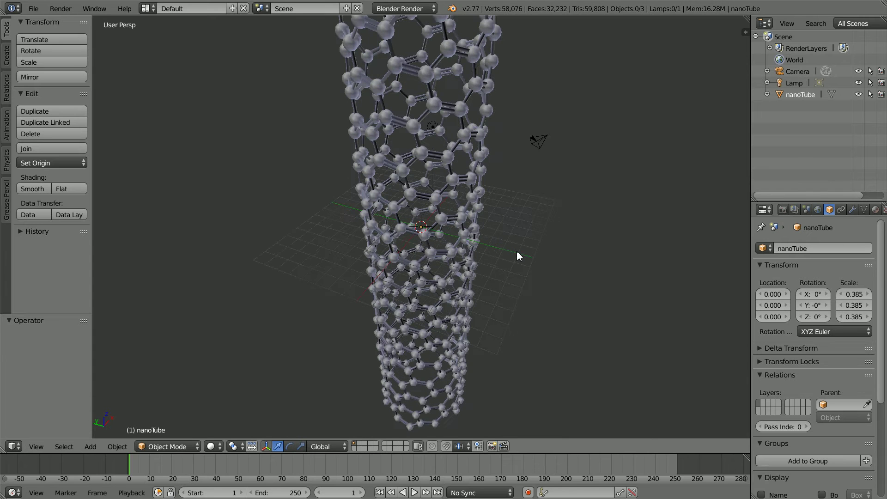
pyautogui.scroll(7, 518, 255)
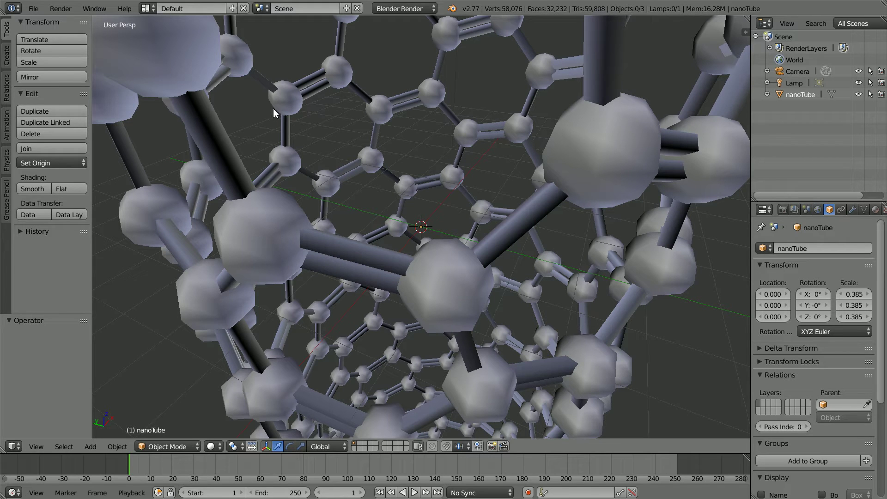
# Step: Open the first file in the list of recently used files
pyautogui.click(33, 10)
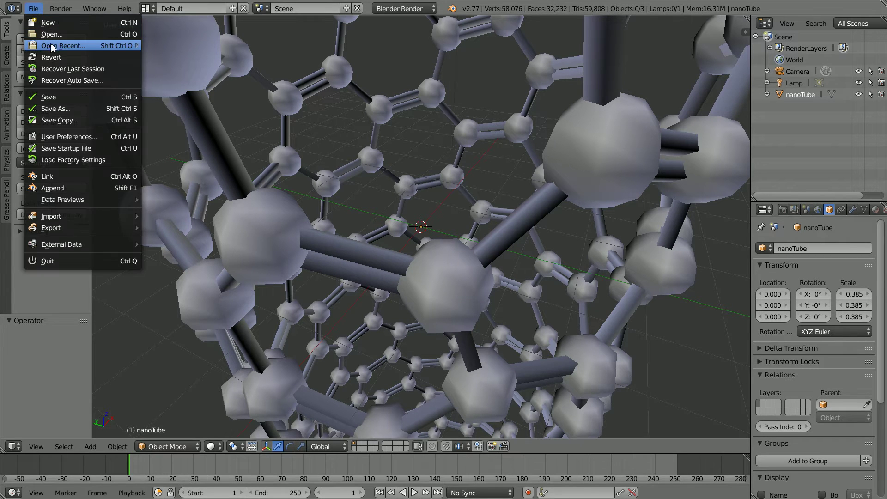
pyautogui.moveTo(126, 45)
pyautogui.click(187, 56)
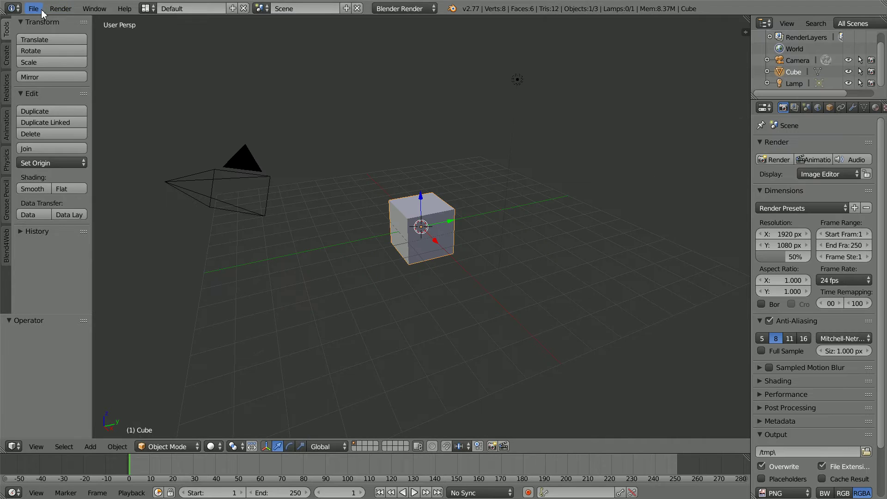
# Step: Enable the Import-Export add-on Atomic Blender - PDB in the user preferences
pyautogui.click(33, 9)
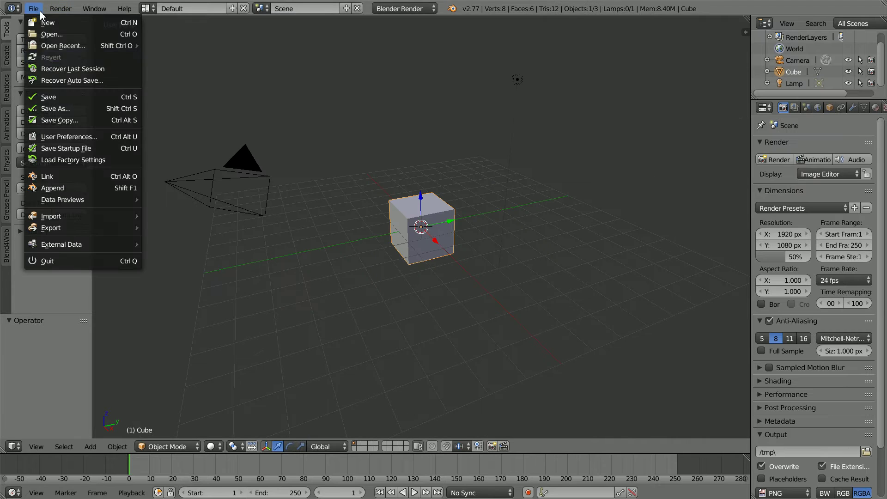
pyautogui.click(115, 137)
pyautogui.moveTo(109, 11); pyautogui.dragTo(416, 81)
pyautogui.click(411, 97)
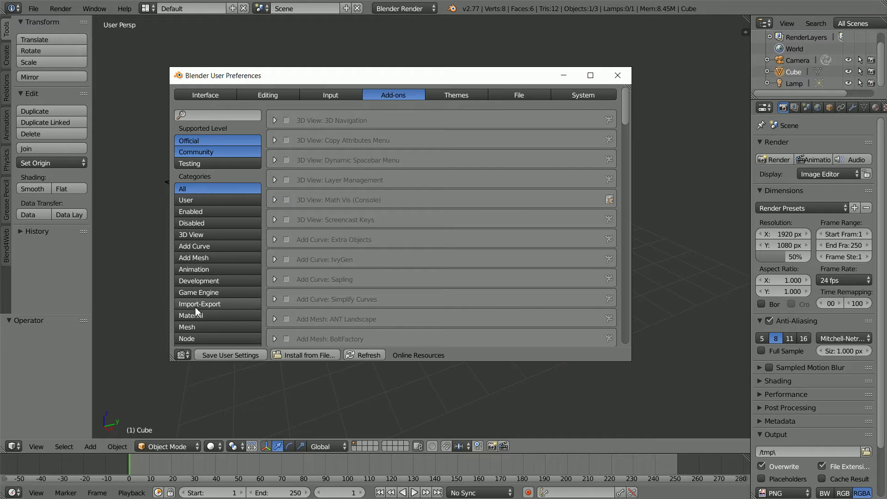
pyautogui.click(234, 304)
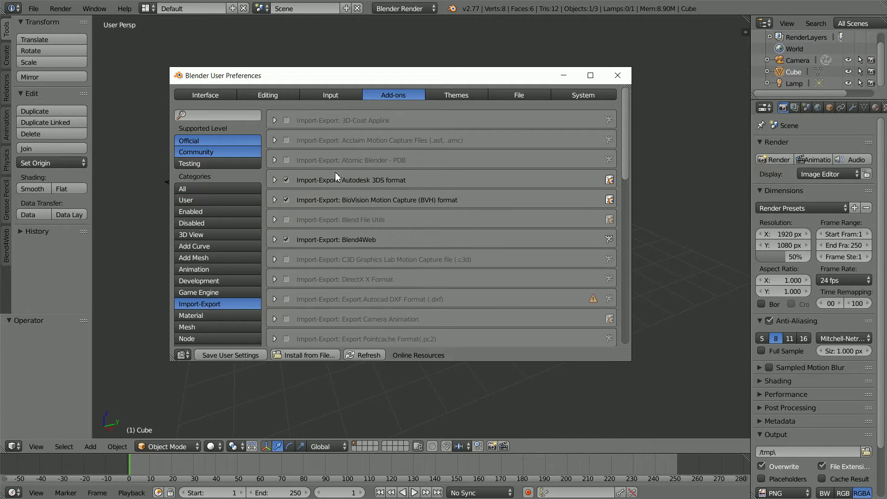
pyautogui.click(284, 160)
# Step: Open the Atomic Blender - PDB add-on's online documentation, and save the user settings before closing the preferences
pyautogui.click(274, 160)
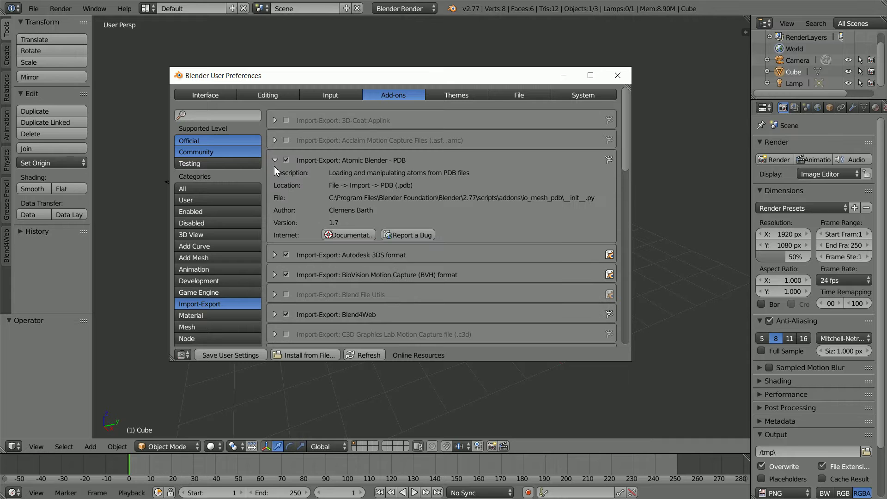
pyautogui.click(351, 235)
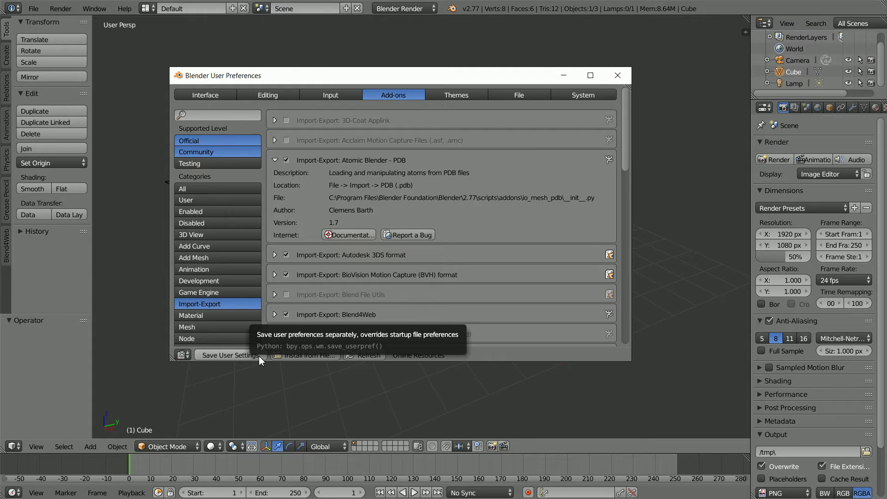
pyautogui.click(259, 355)
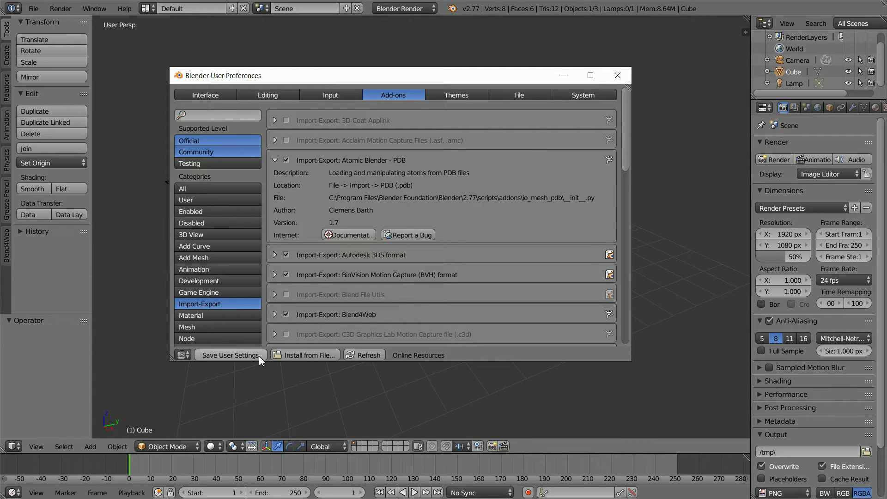
pyautogui.click(617, 75)
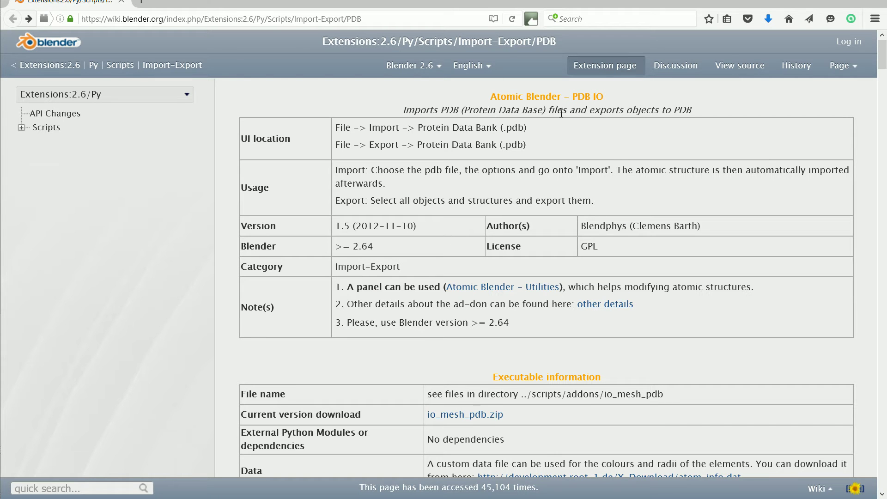
# Step: In the browser, download PDB_files_examples.tar from the PDB files examples section of the add-on's wiki page
pyautogui.scroll(-7, 537, 199)
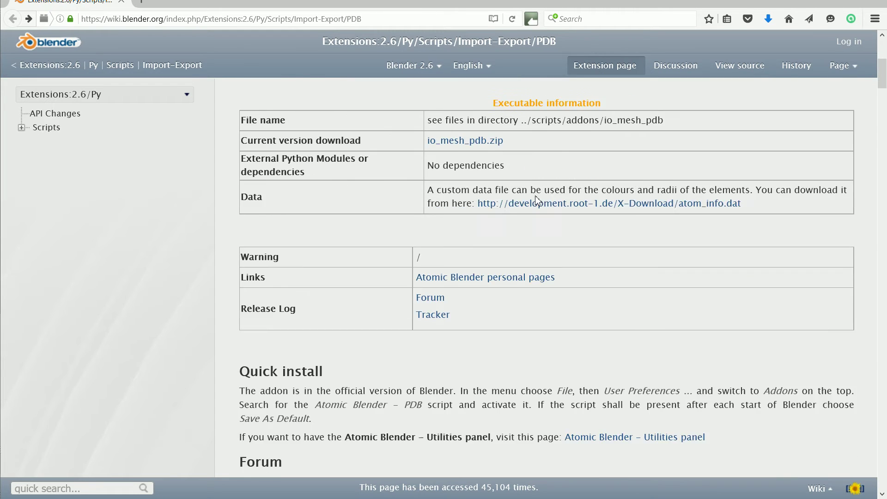
pyautogui.scroll(-3, 537, 200)
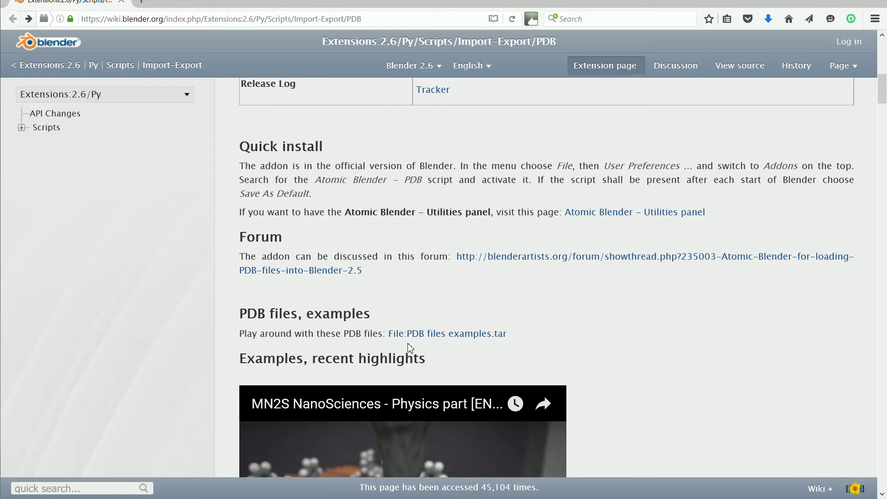
pyautogui.click(435, 344)
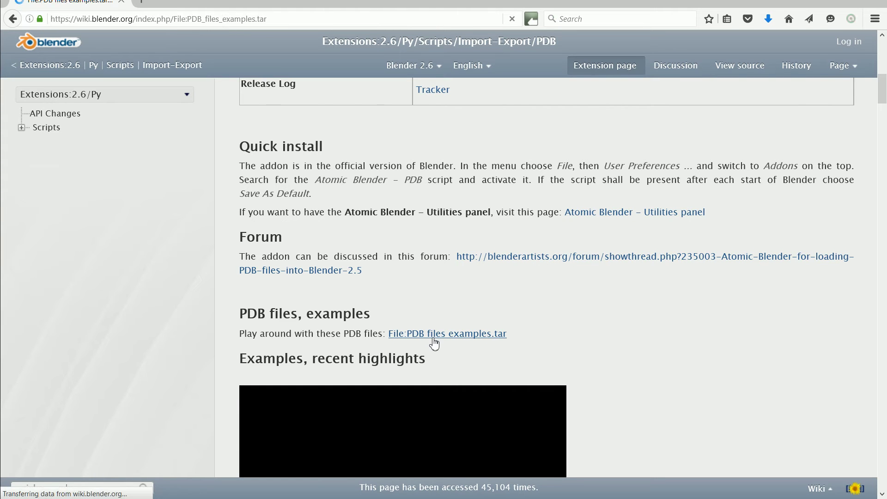
pyautogui.click(307, 97)
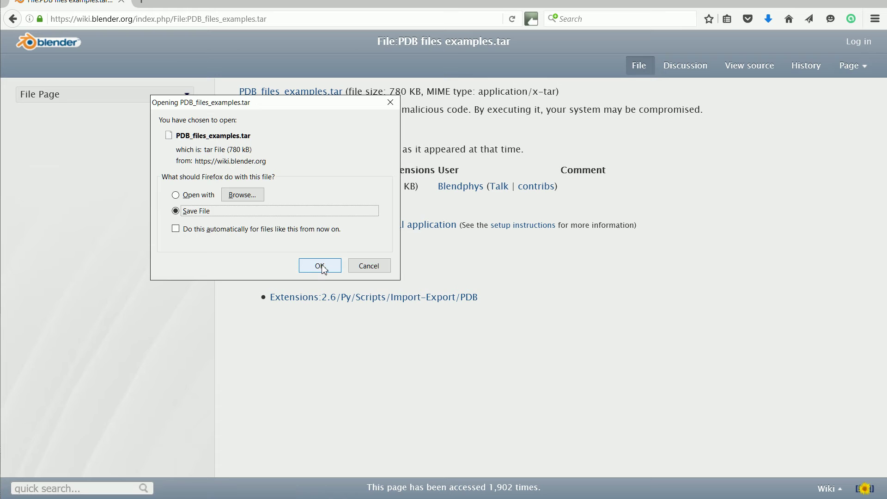
pyautogui.click(320, 265)
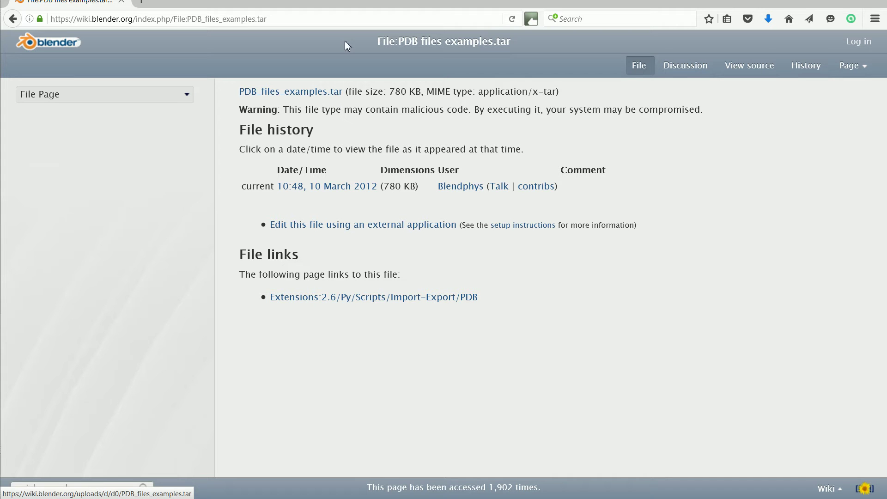
# Step: Switch to File Explorer and locate Fullerene.pdb among the extracted example files in the temp folder
pyautogui.hotkey('alt', 'Tab')
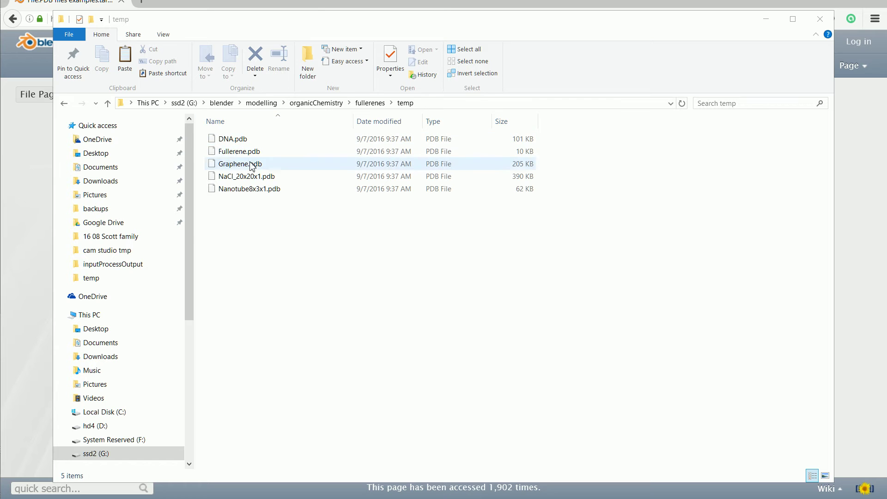
pyautogui.click(235, 152)
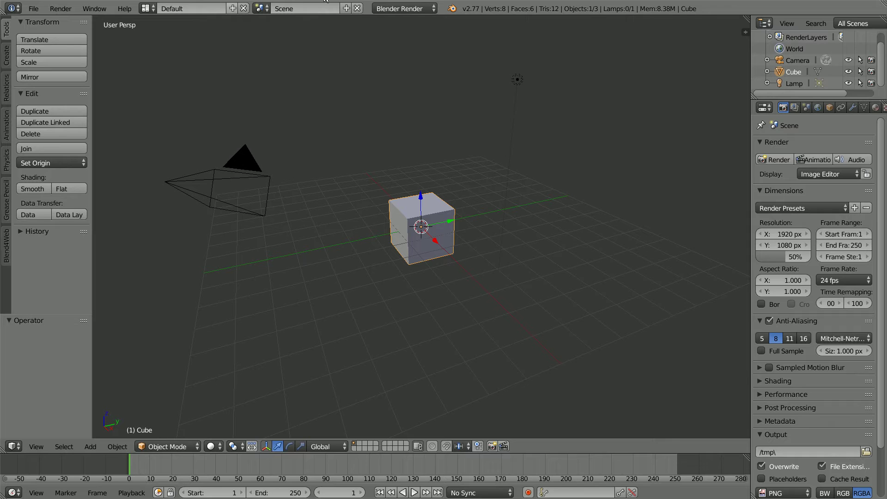
# Step: In Blender, delete the default cube and import Fullerene.pdb from the recent temp folder with the default Protein Data Bank options
pyautogui.press('x')
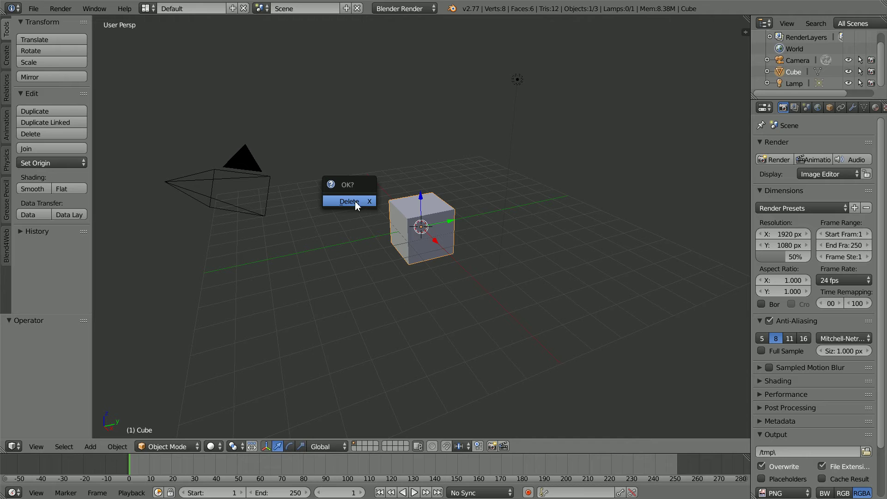
pyautogui.click(356, 202)
pyautogui.click(34, 8)
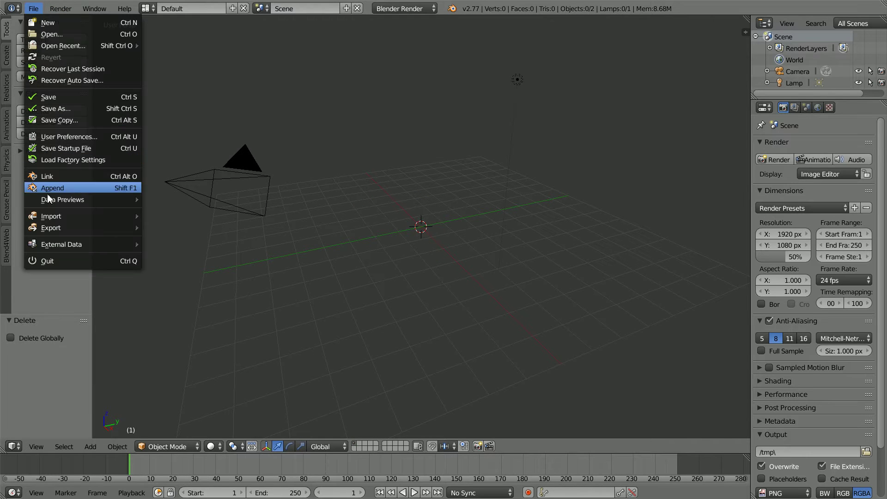
pyautogui.moveTo(46, 217)
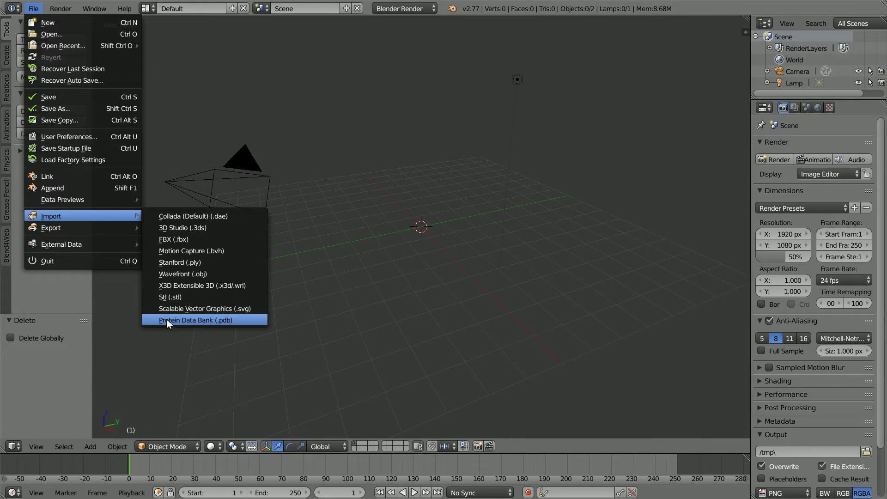
pyautogui.click(239, 321)
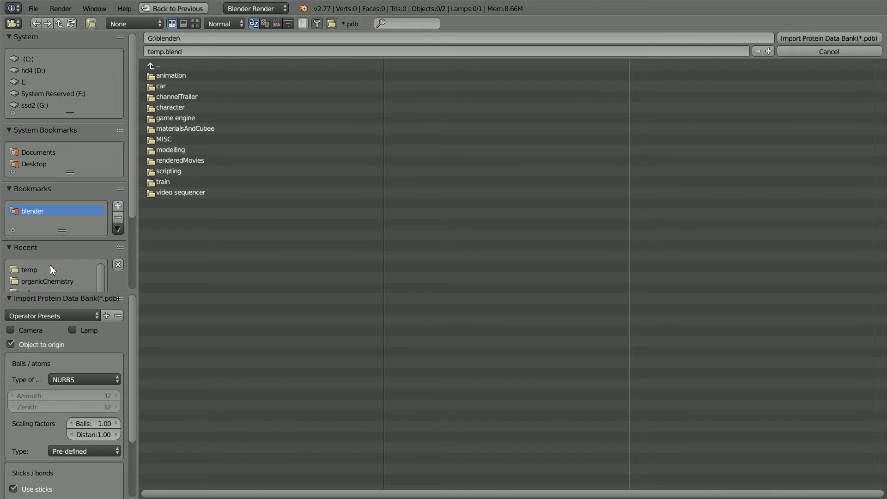
pyautogui.click(31, 270)
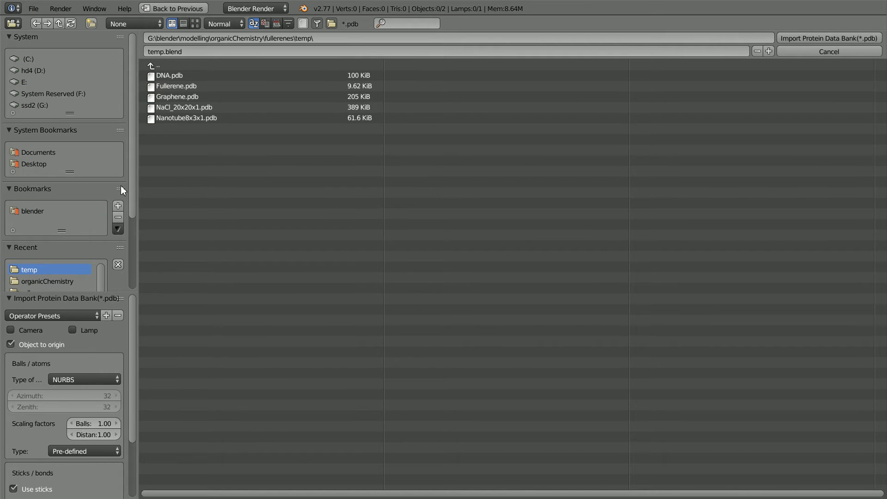
pyautogui.click(179, 86)
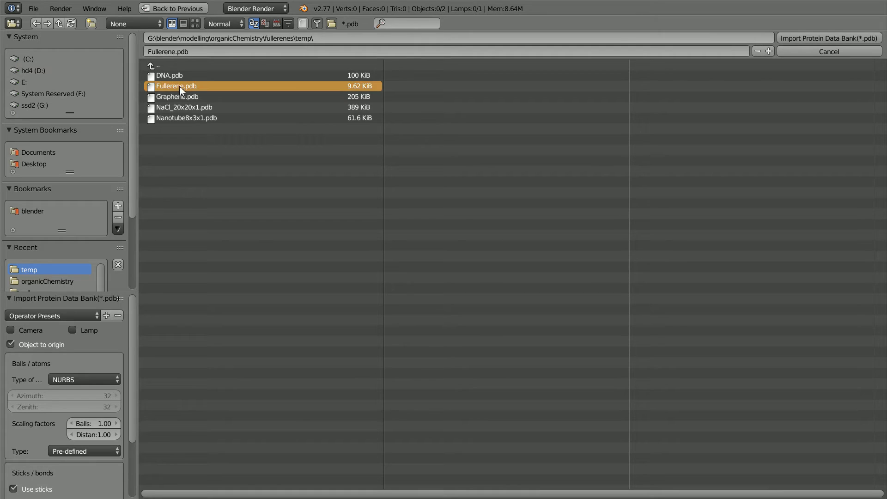
pyautogui.click(849, 38)
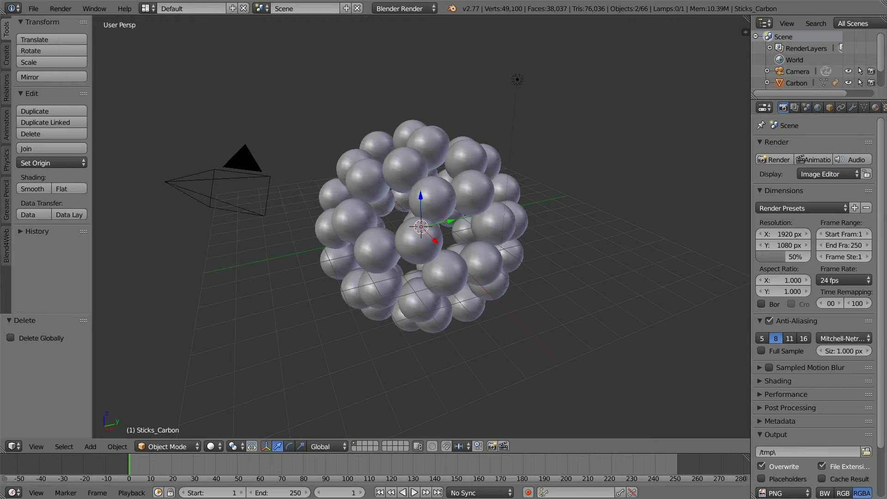
pyautogui.moveTo(271, 257); pyautogui.dragTo(402, 263, button='middle')
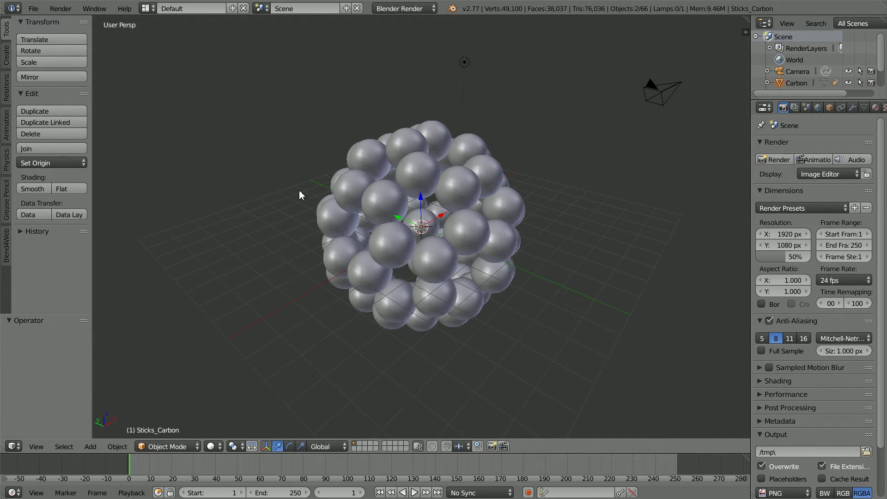
# Step: Start a new scene from the start-up file and delete its default cube
pyautogui.click(34, 8)
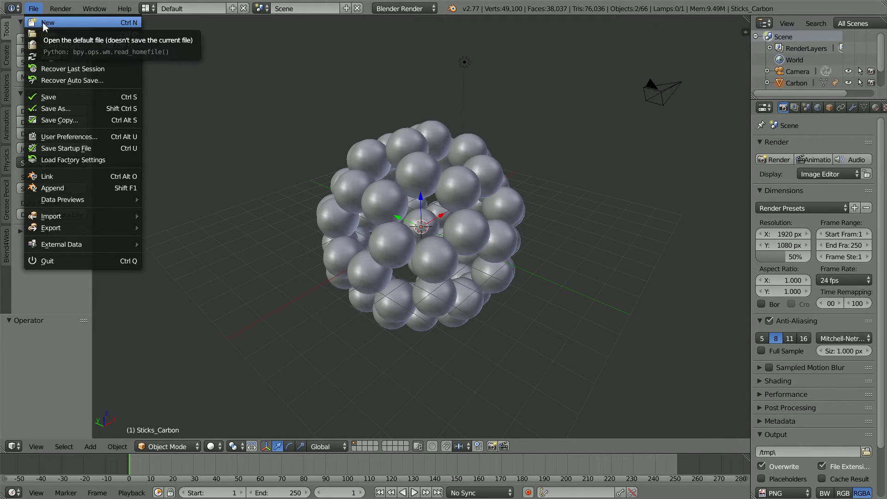
pyautogui.click(72, 23)
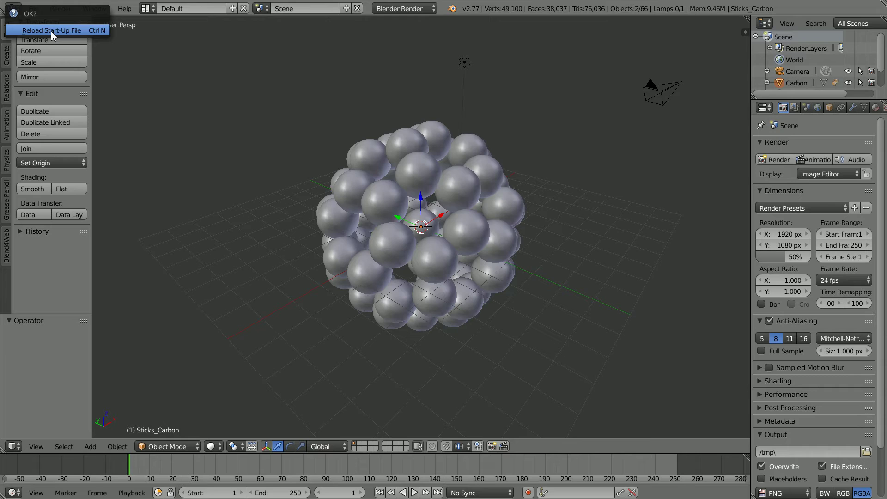
pyautogui.click(51, 30)
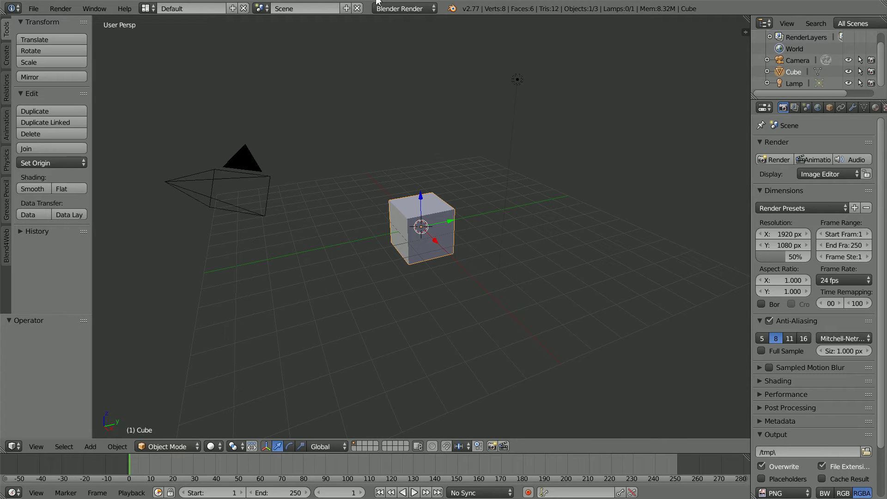
pyautogui.press('x')
pyautogui.click(363, 215)
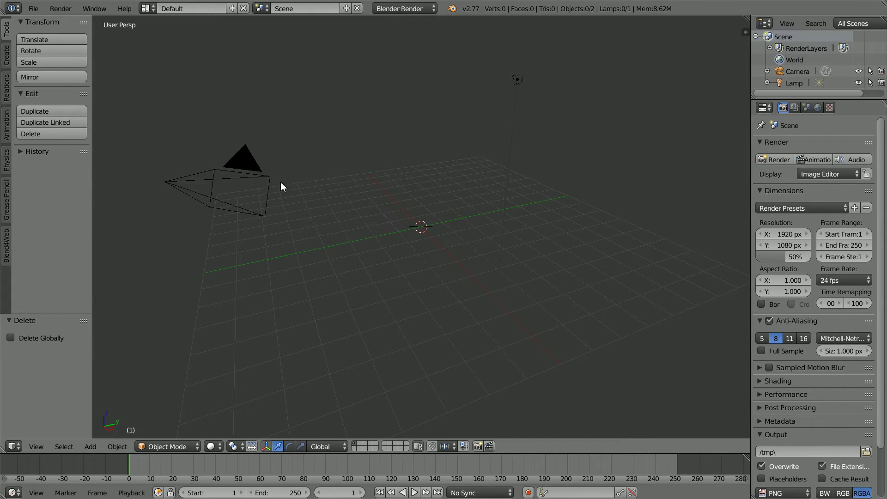
# Step: Start a Protein Data Bank (.pdb) import and set the type of ball to Mesh
pyautogui.click(33, 8)
pyautogui.moveTo(52, 217)
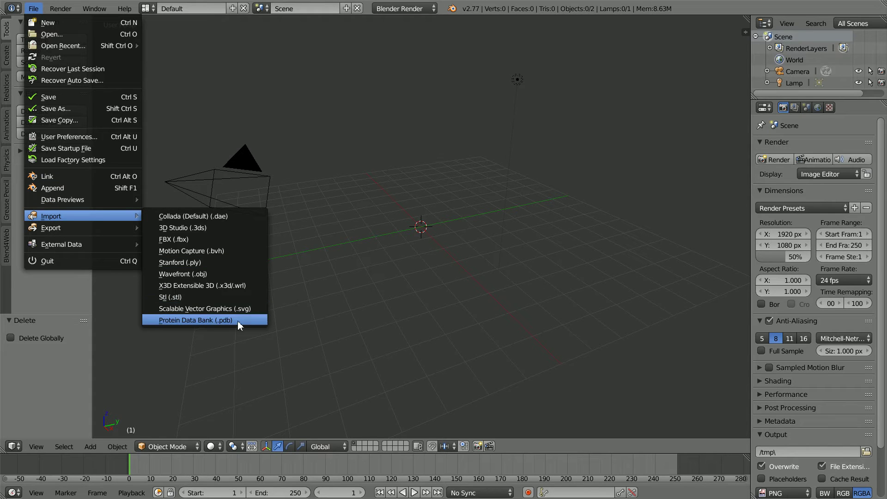
pyautogui.click(252, 321)
pyautogui.click(96, 378)
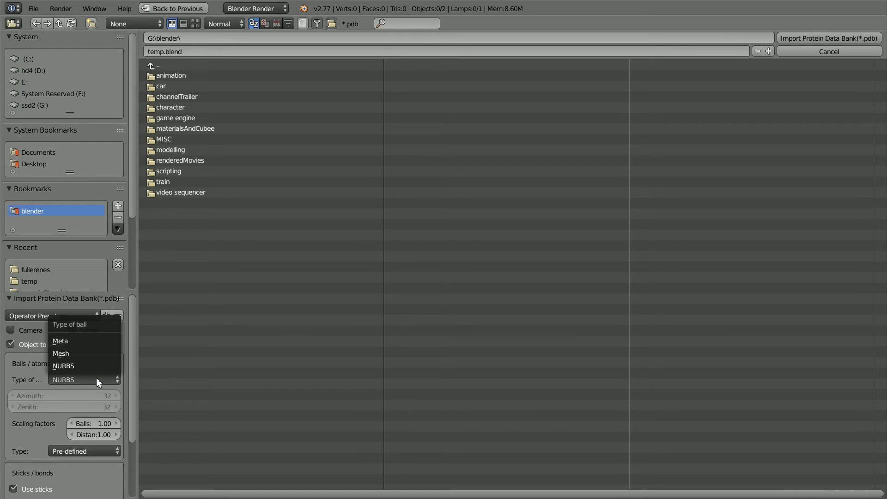
pyautogui.click(76, 354)
# Step: Set the balls' azimuth and zenith to 24 each and the ball scaling factor to 0.5
pyautogui.click(63, 394)
pyautogui.write('24')
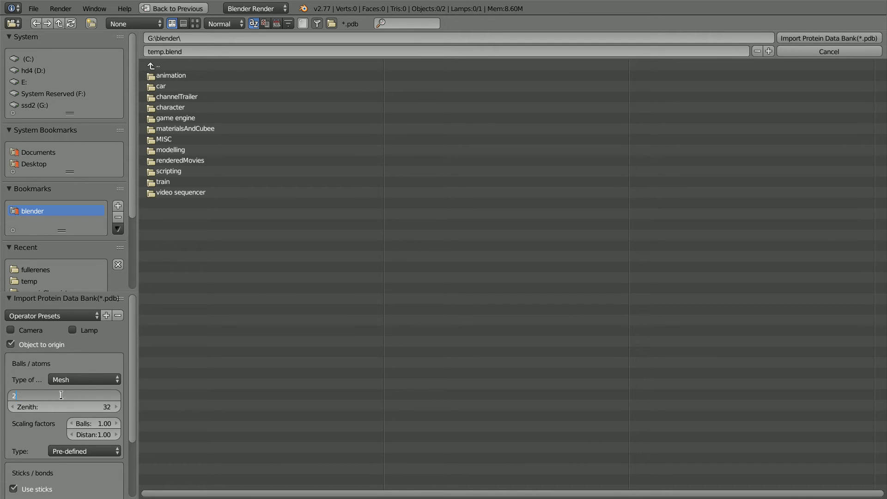
pyautogui.press('Return')
pyautogui.click(64, 408)
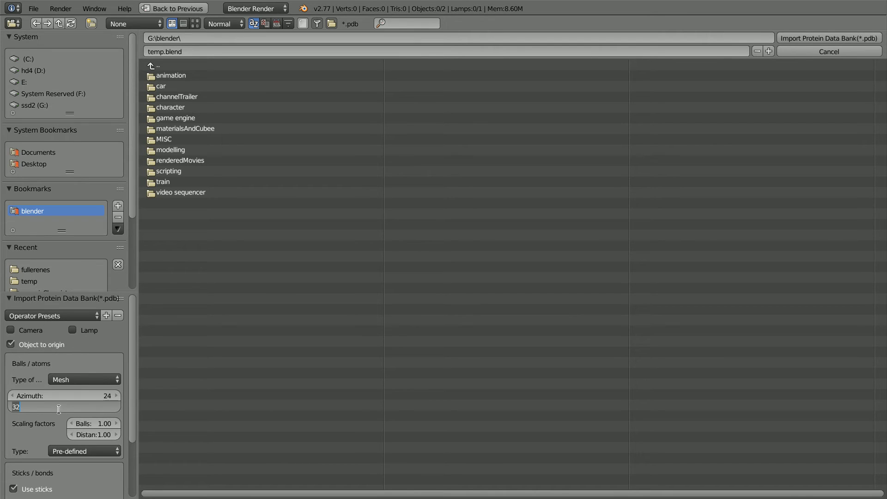
pyautogui.write('24')
pyautogui.press('Return')
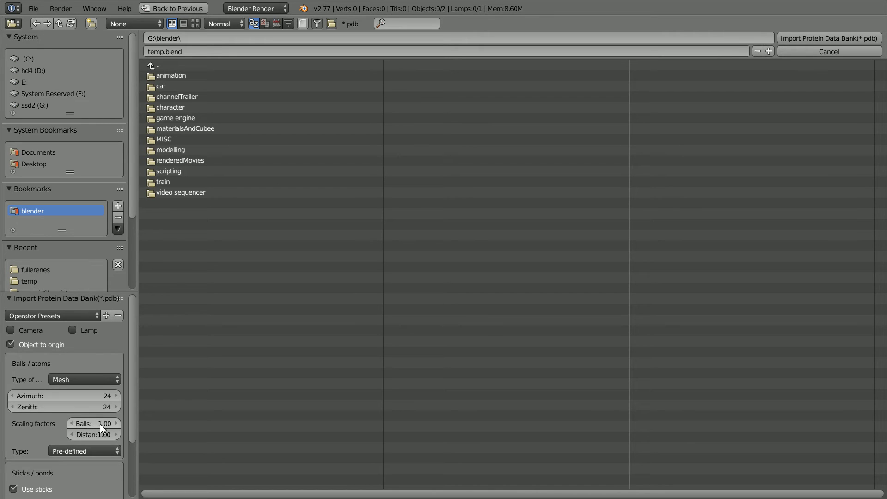
pyautogui.click(94, 423)
pyautogui.write('.5')
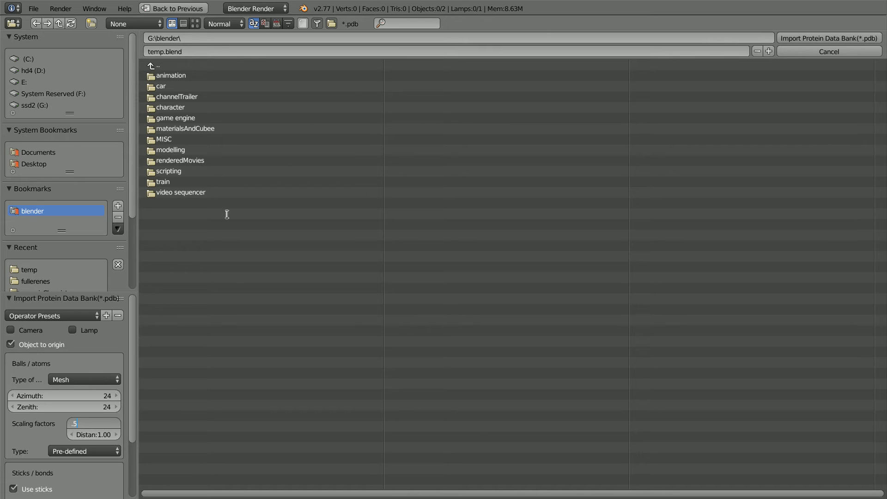
pyautogui.press('Return')
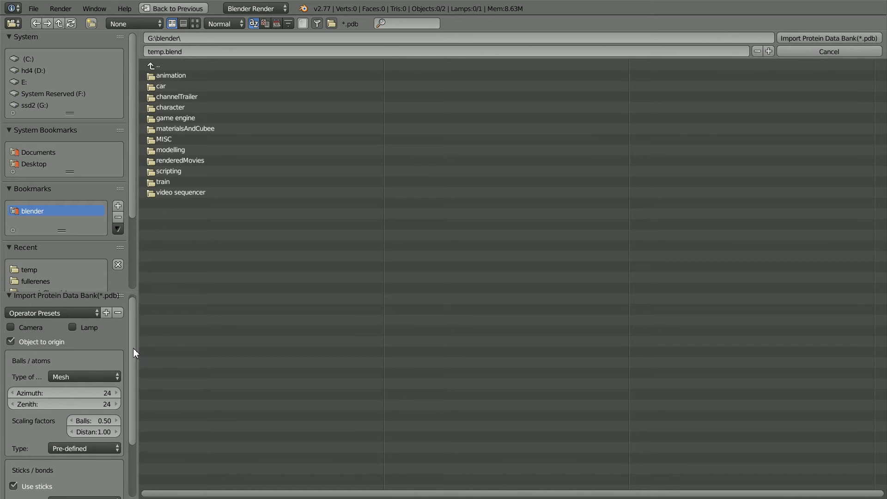
# Step: For the sticks, set Sector to 12 and Radius to 0.1, and enable Bonds
pyautogui.scroll(-4, 133, 348)
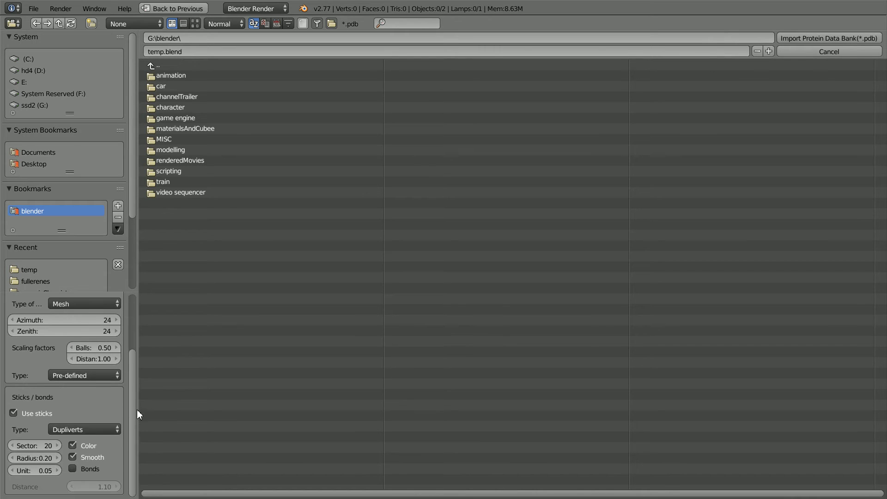
pyautogui.click(34, 447)
pyautogui.write('12')
pyautogui.press('Return')
pyautogui.write('0.1')
pyautogui.click(72, 468)
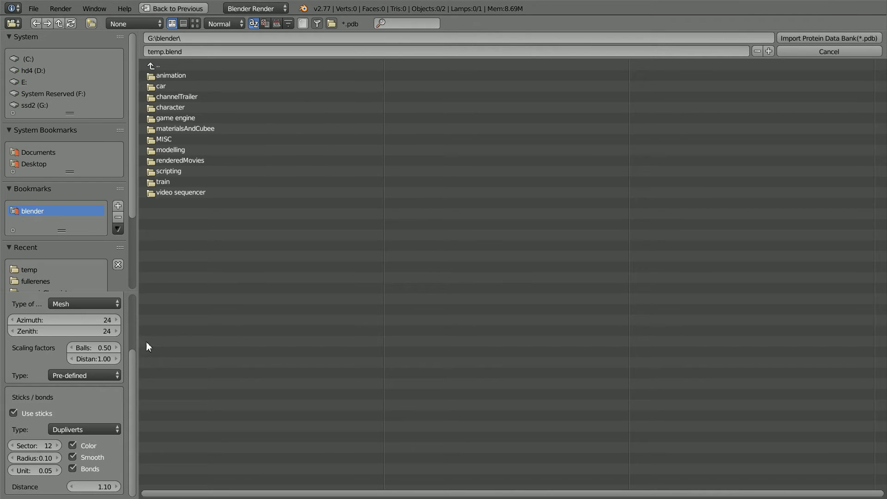
# Step: Save the current import settings as an operator preset named mesh_24_12
pyautogui.moveTo(130, 383); pyautogui.dragTo(125, 315)
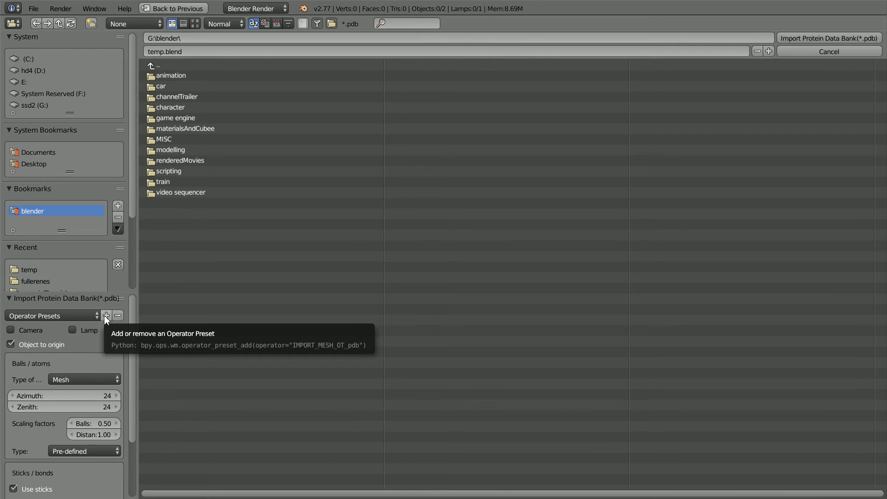
pyautogui.click(105, 315)
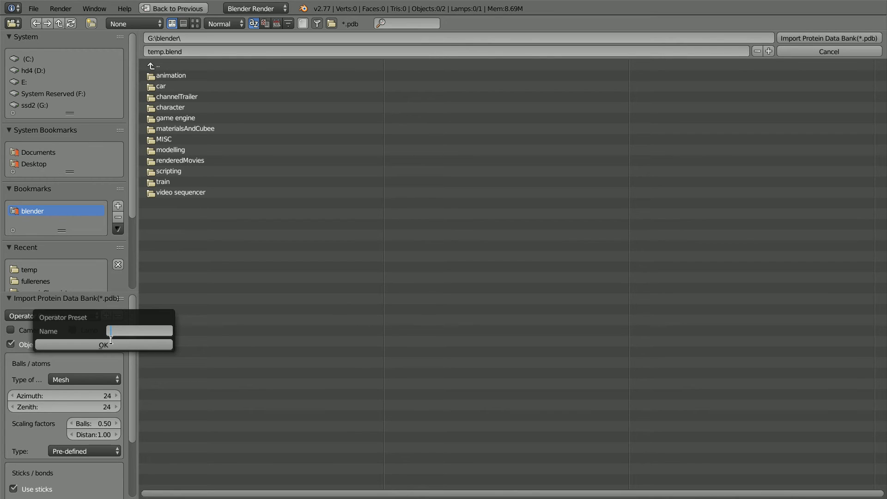
pyautogui.write('mesh_24_12')
pyautogui.click(114, 349)
pyautogui.click(114, 349)
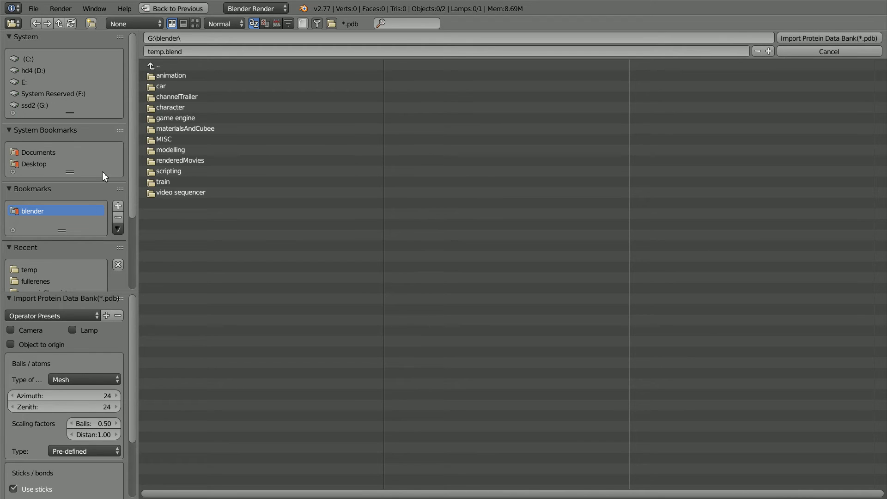
# Step: Import Fullerene.pdb from the recent temp folder with the current mesh settings
pyautogui.click(29, 271)
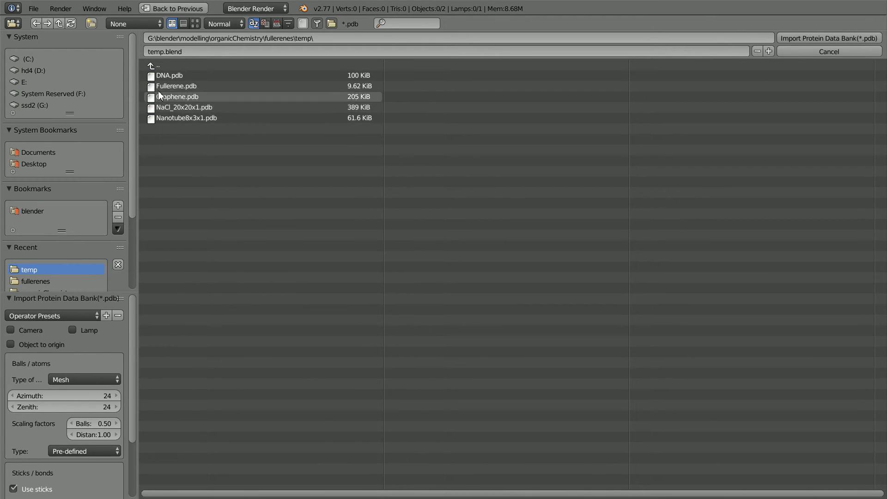
pyautogui.click(187, 86)
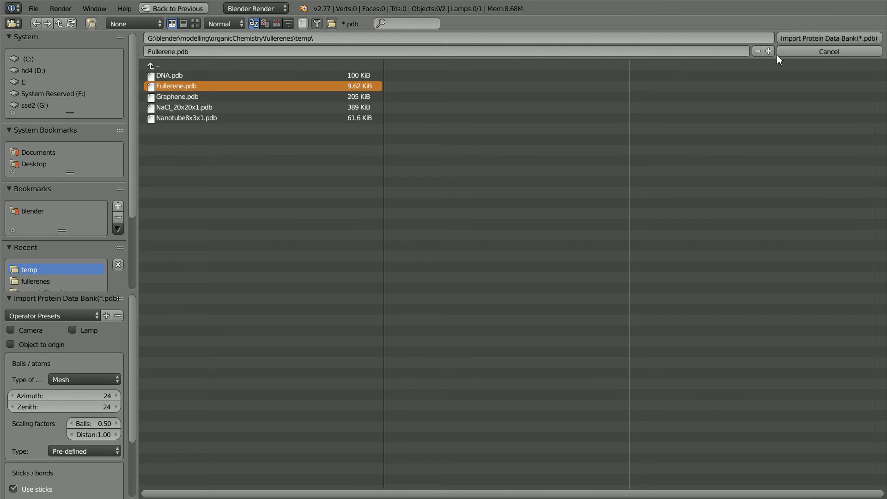
pyautogui.click(817, 37)
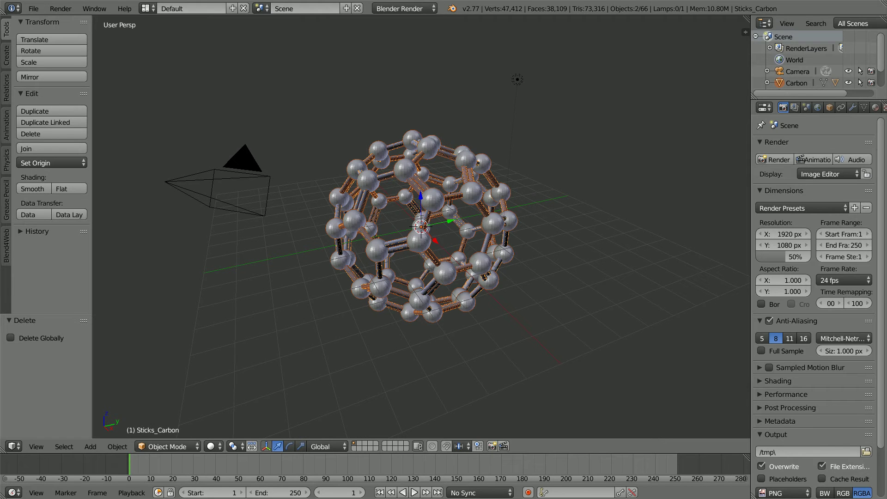
# Step: Enlarge the Outliner and toggle the visibility of Carbon and Sticks_Carbon to examine which part of the molecule each holds
pyautogui.moveTo(808, 99); pyautogui.dragTo(807, 172)
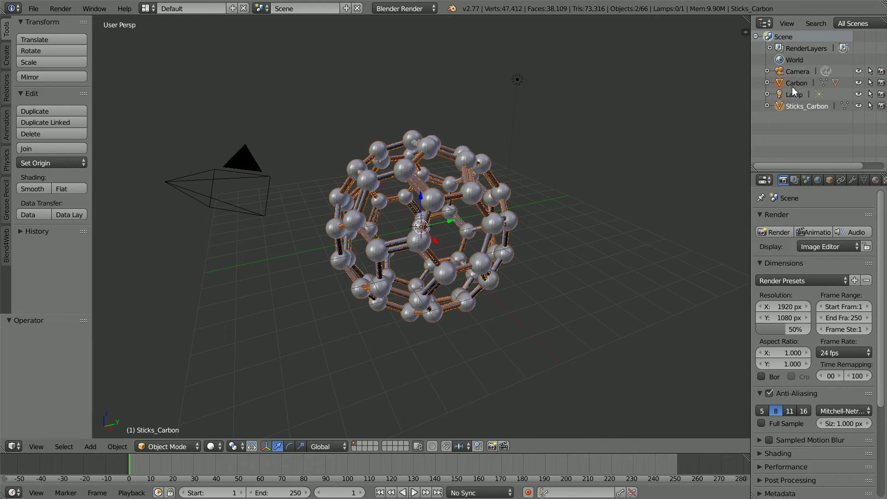
pyautogui.click(858, 87)
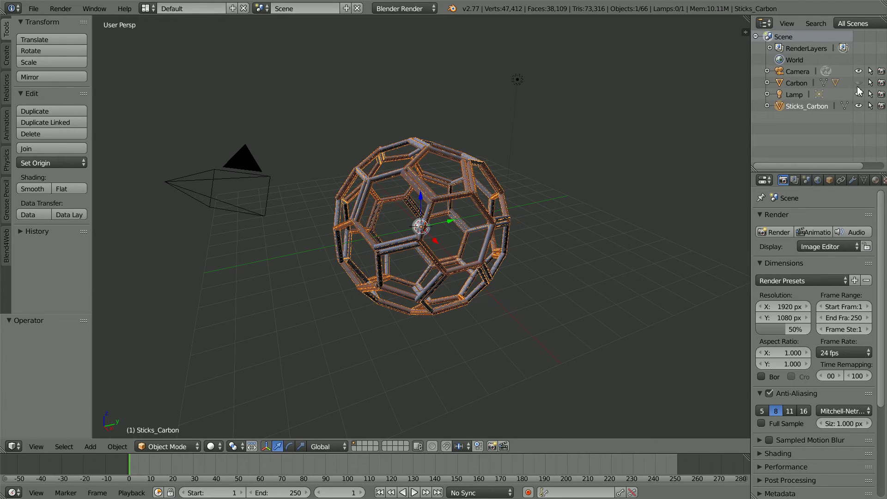
pyautogui.click(858, 87)
pyautogui.click(857, 86)
pyautogui.click(857, 86)
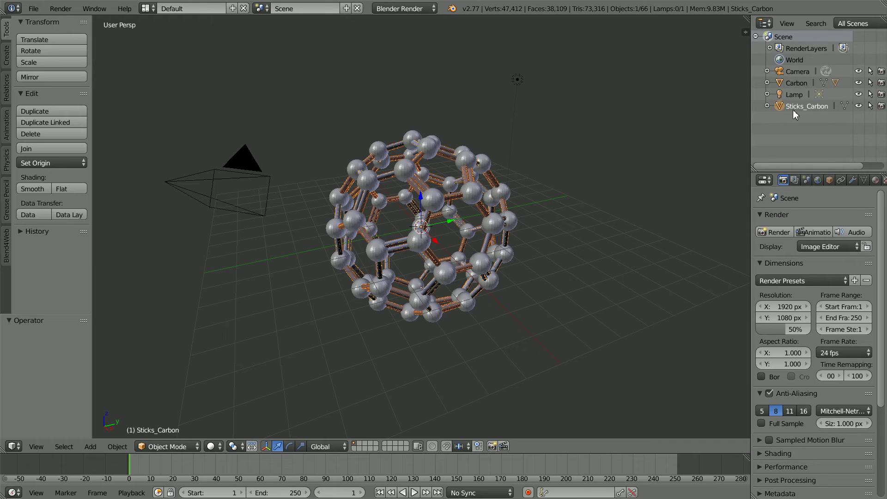
pyautogui.click(858, 105)
pyautogui.click(859, 106)
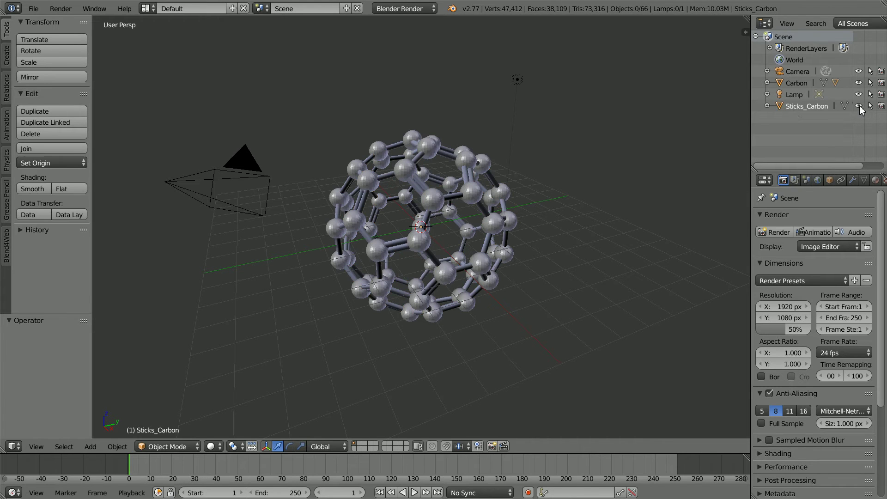
# Step: Expand Sticks_Carbon, check Sticks_Cups by toggling its visibility, and delete Sticks_Cups with its hierarchy
pyautogui.click(767, 105)
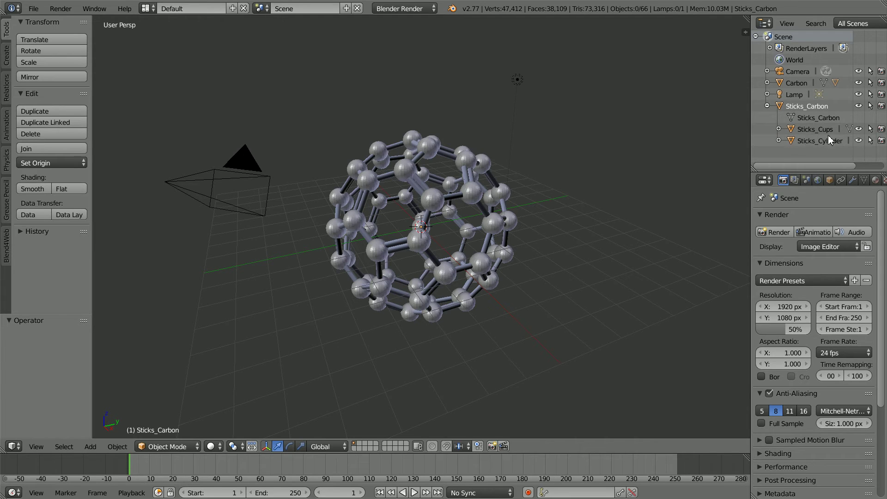
pyautogui.click(860, 130)
pyautogui.click(858, 130)
pyautogui.rightClick(810, 129)
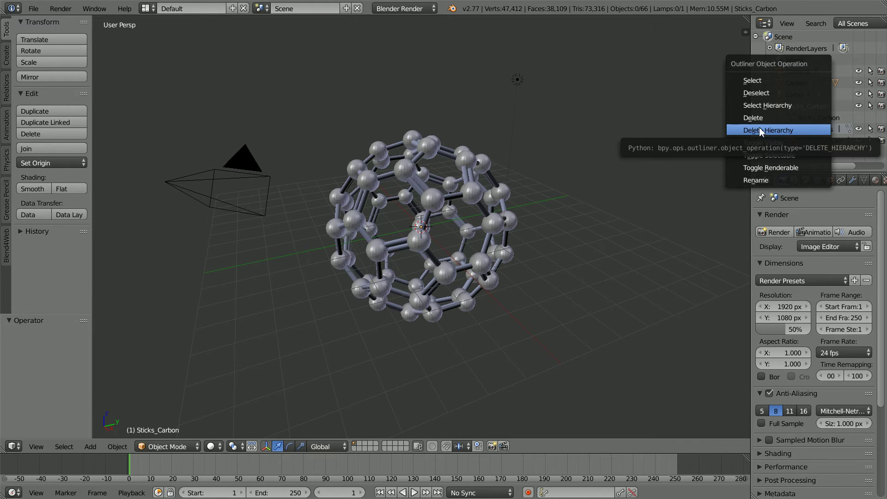
pyautogui.click(806, 132)
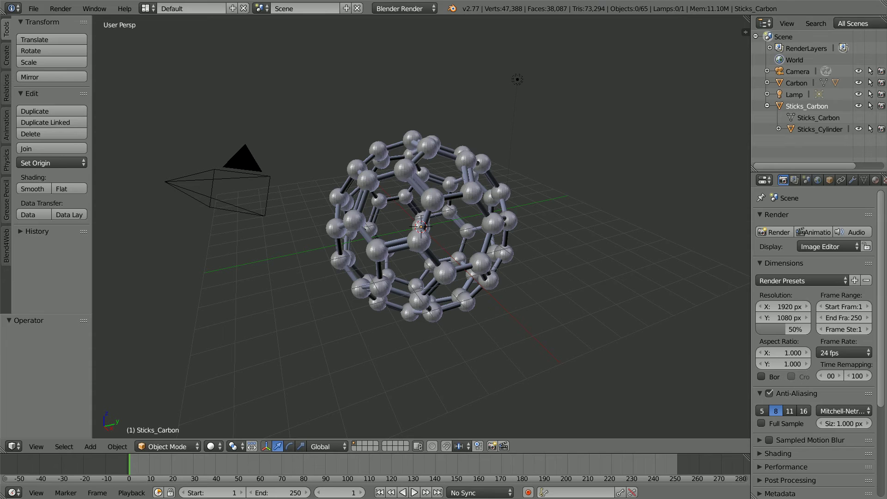
# Step: Select all mesh objects and make their duplicates real
pyautogui.click(64, 446)
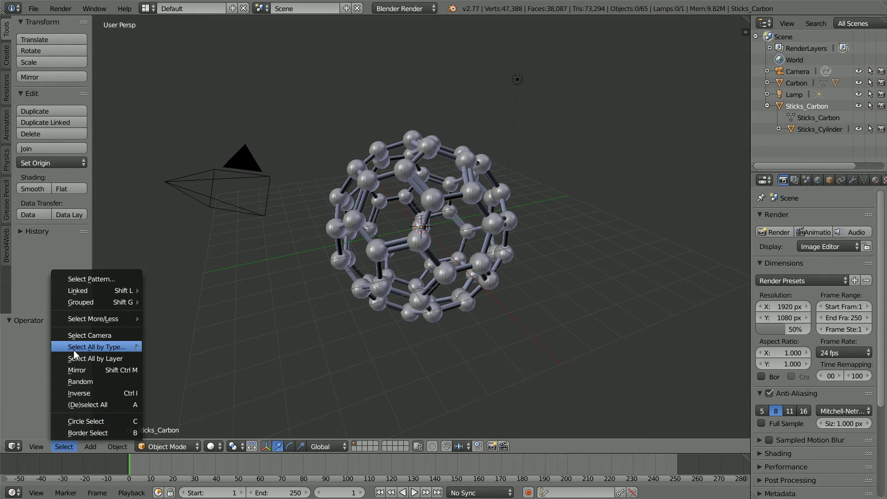
pyautogui.moveTo(76, 350)
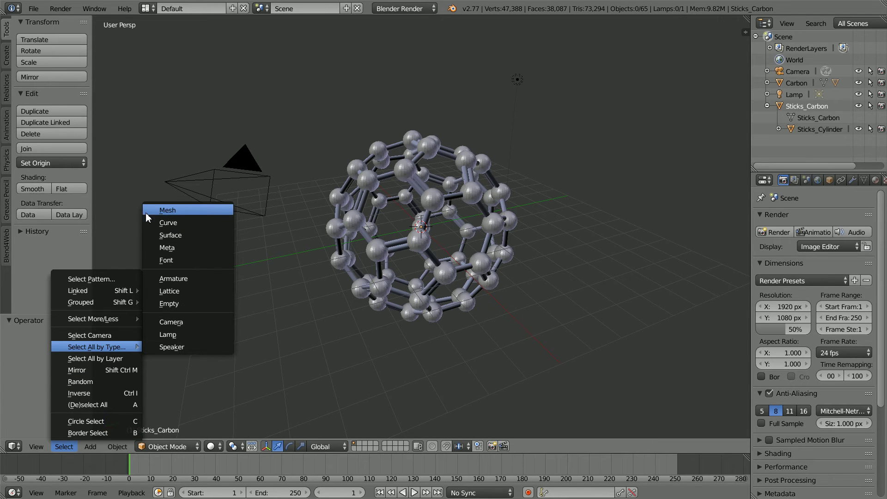
pyautogui.click(188, 210)
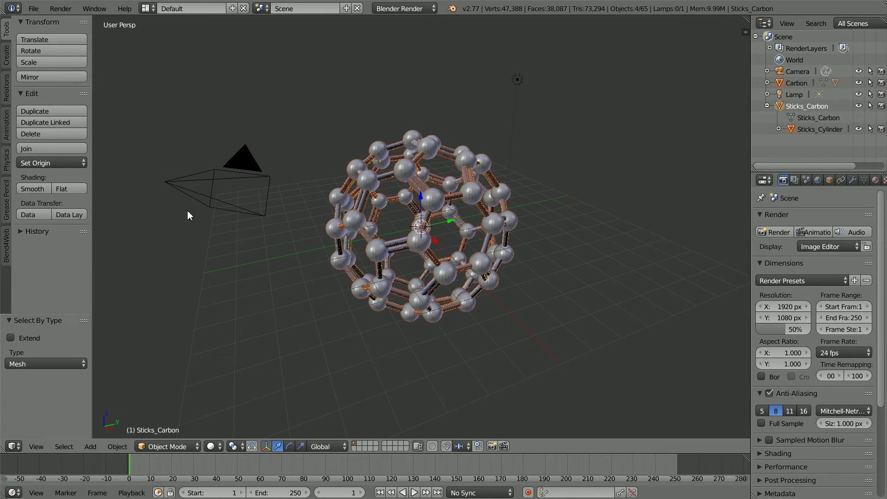
pyautogui.click(118, 446)
pyautogui.moveTo(149, 359)
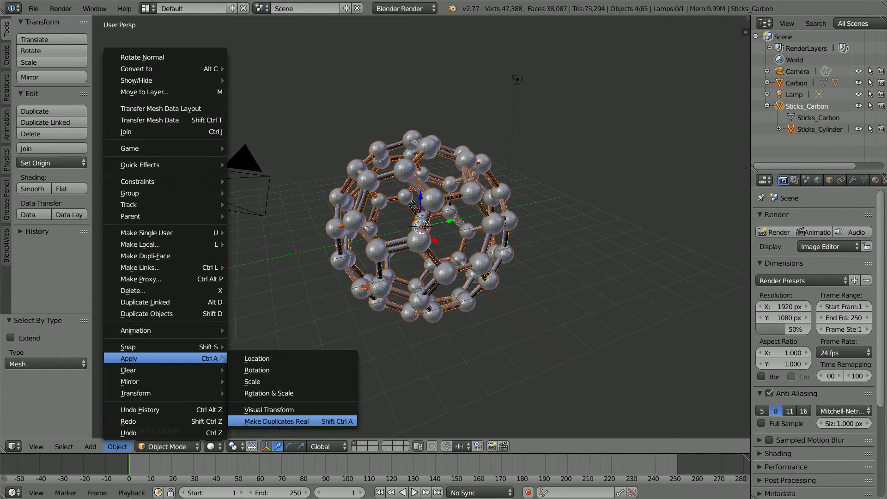
pyautogui.press('Return')
# Step: Delete the original Carbon and Sticks_Carbon parent objects together with their hierarchies
pyautogui.scroll(-10, 822, 96)
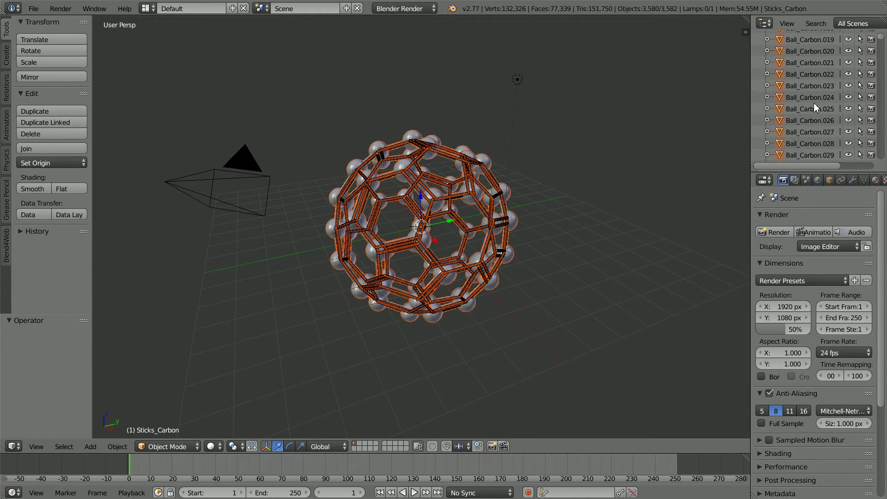
pyautogui.scroll(-11, 809, 113)
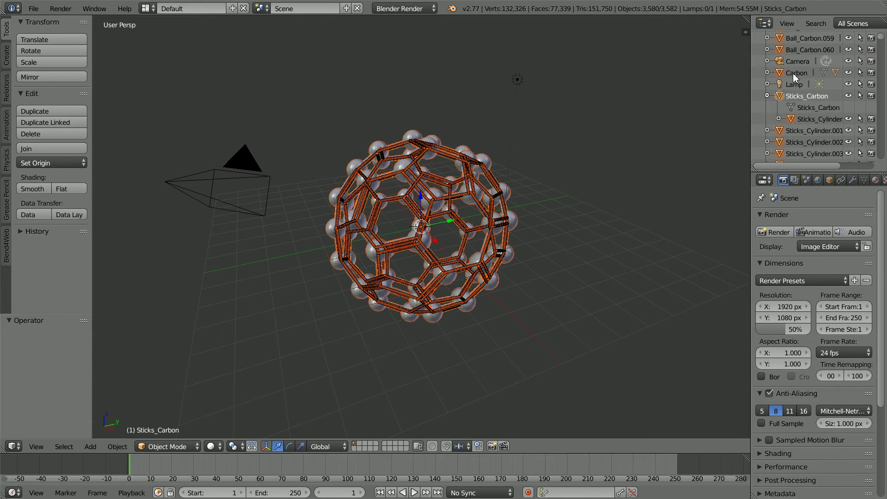
pyautogui.click(792, 73)
pyautogui.rightClick(793, 73)
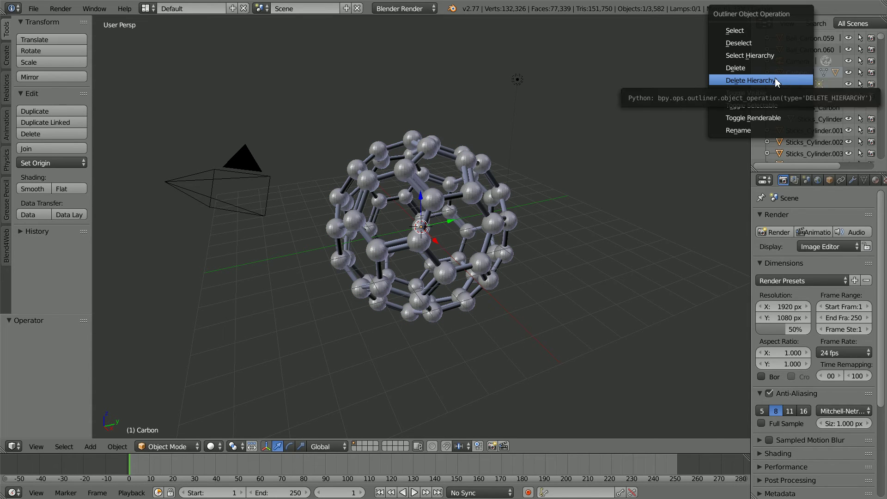
pyautogui.click(776, 80)
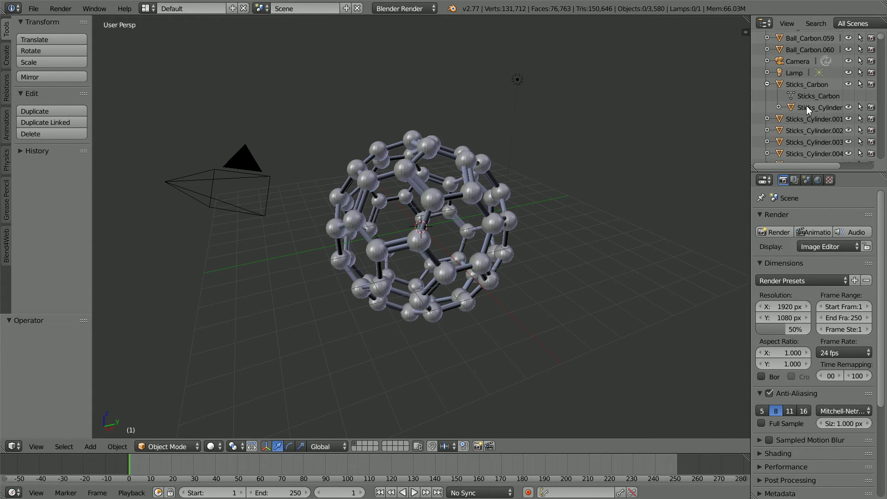
pyautogui.click(801, 84)
pyautogui.rightClick(801, 84)
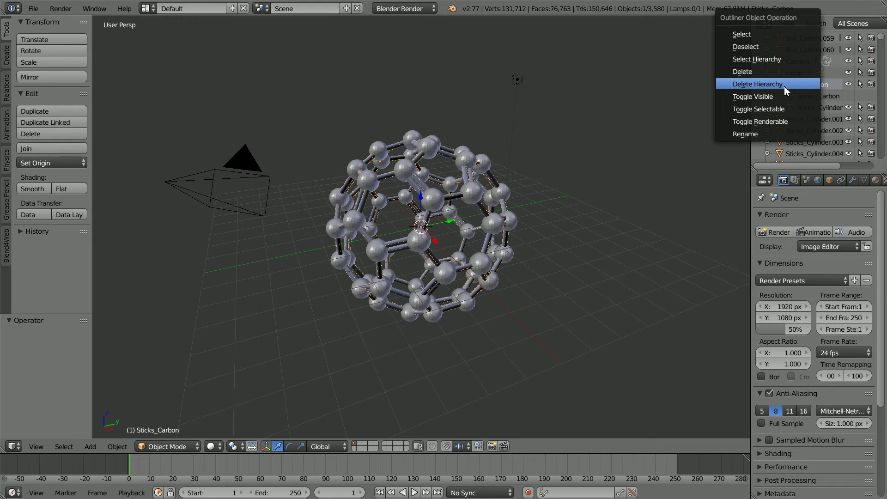
pyautogui.click(782, 86)
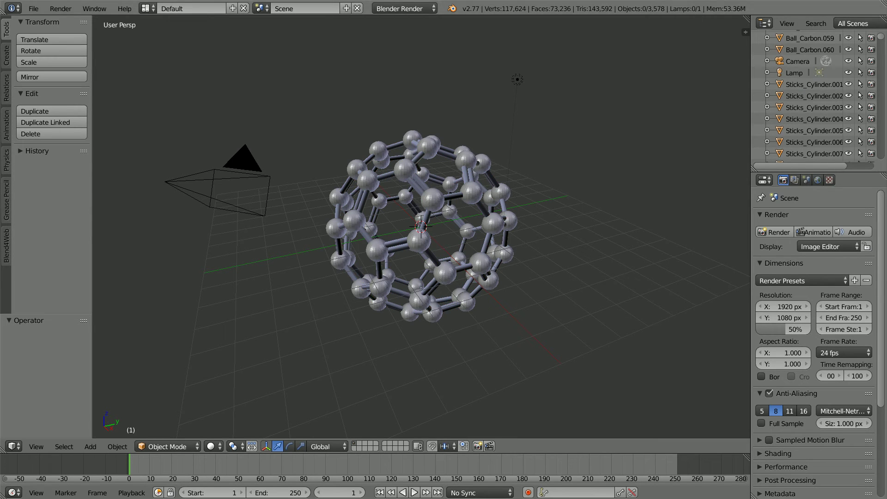
# Step: Make one of the carbon balls the active object, select all mesh objects, and join them into a single object
pyautogui.rightClick(382, 153)
pyautogui.click(64, 446)
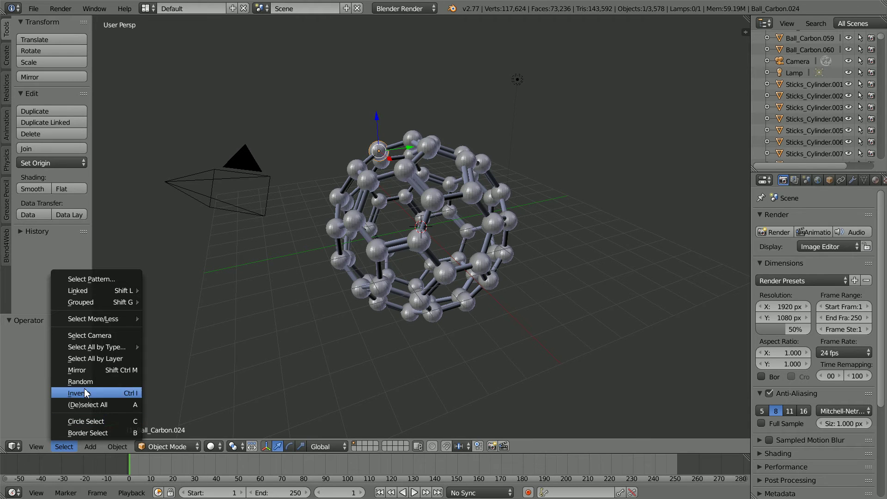
pyautogui.moveTo(88, 347)
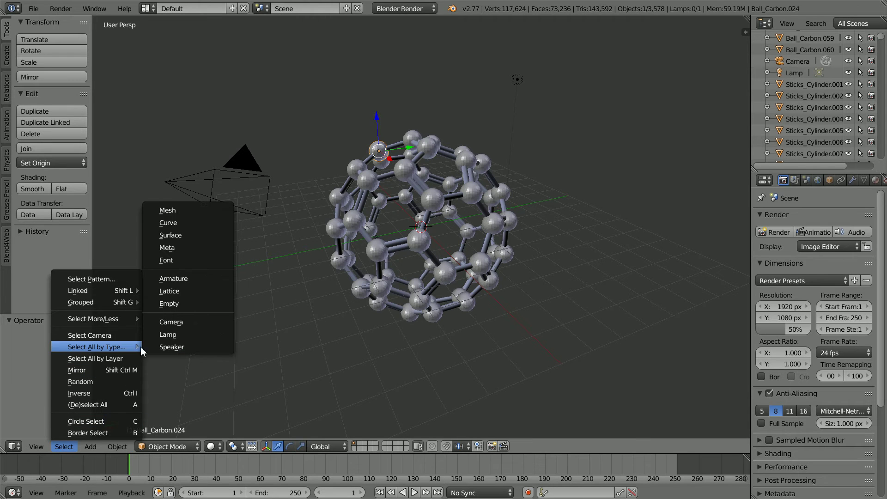
pyautogui.click(213, 210)
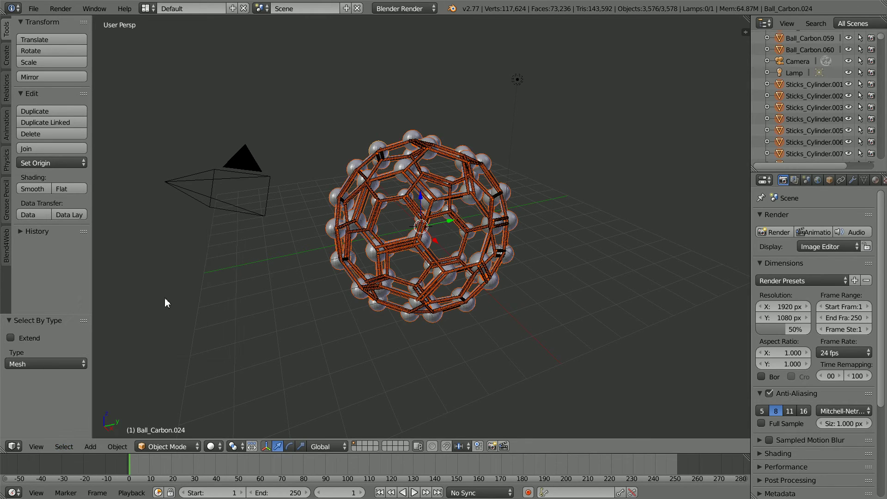
pyautogui.click(37, 149)
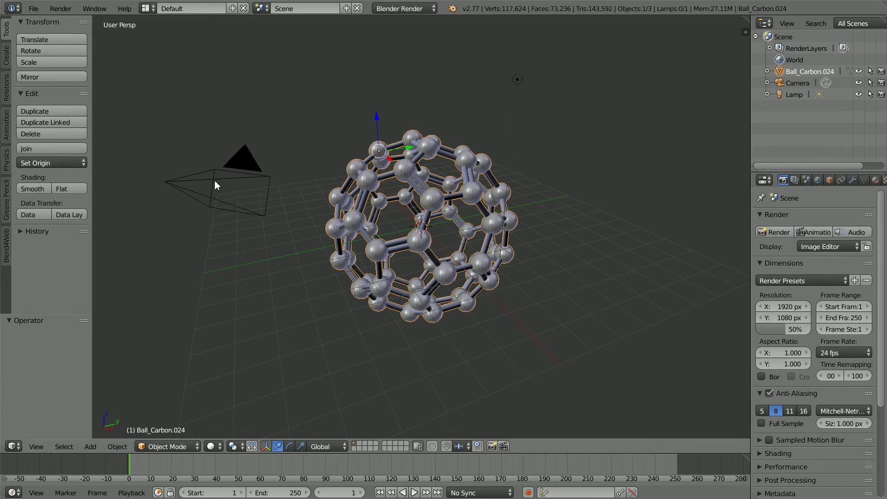
# Step: Move the joined molecule's origin to the 3D cursor and shade the molecule smooth
pyautogui.click(118, 446)
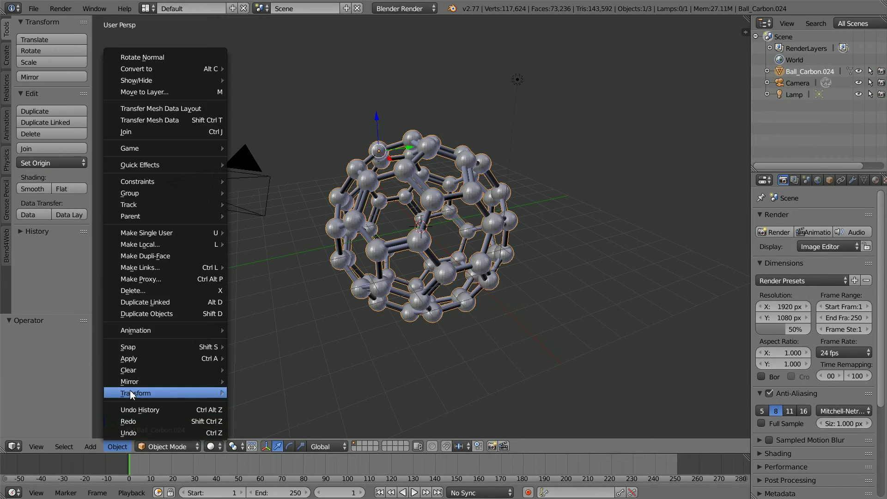
pyautogui.moveTo(160, 397)
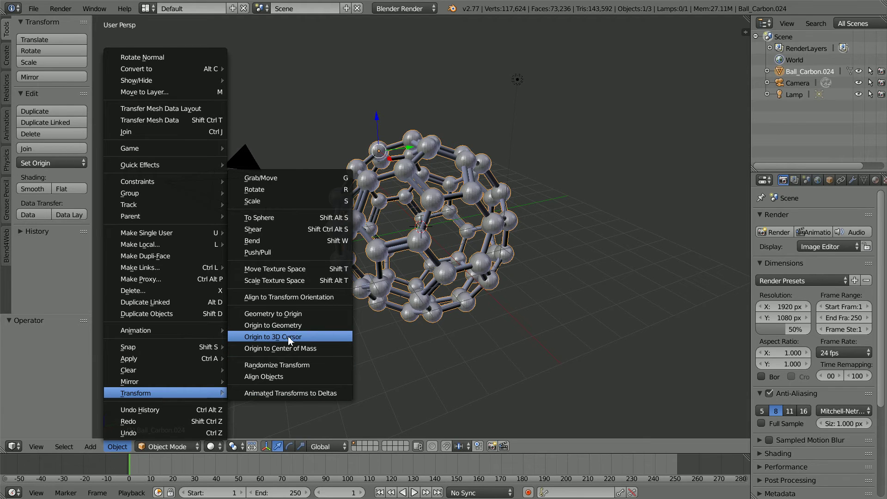
pyautogui.click(310, 336)
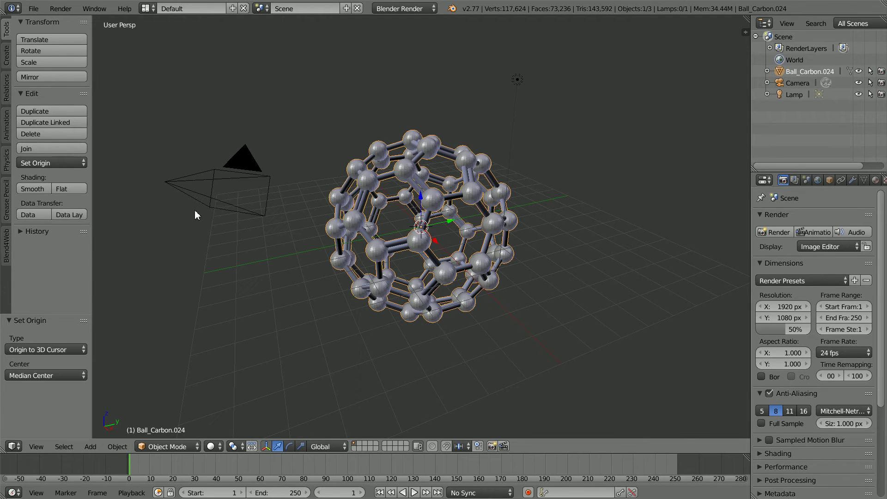
pyautogui.click(49, 187)
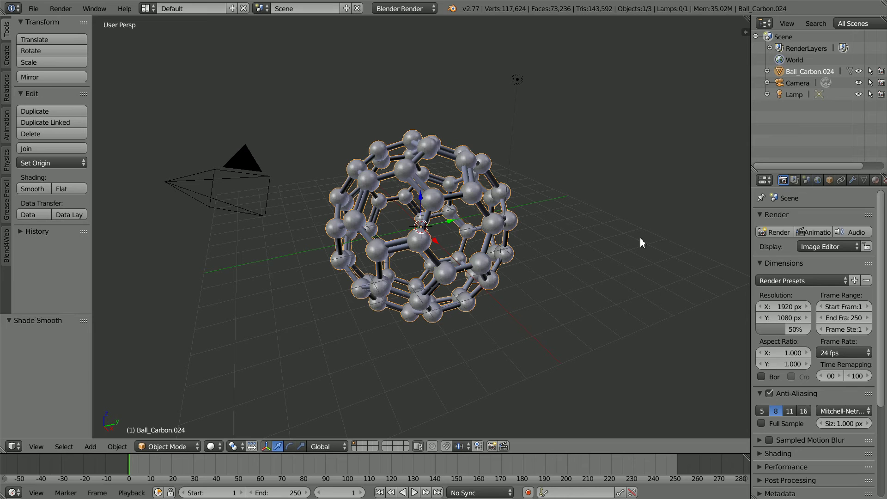
# Step: Rename the joined molecule object to "fullerene" and view it from another angle
pyautogui.click(830, 181)
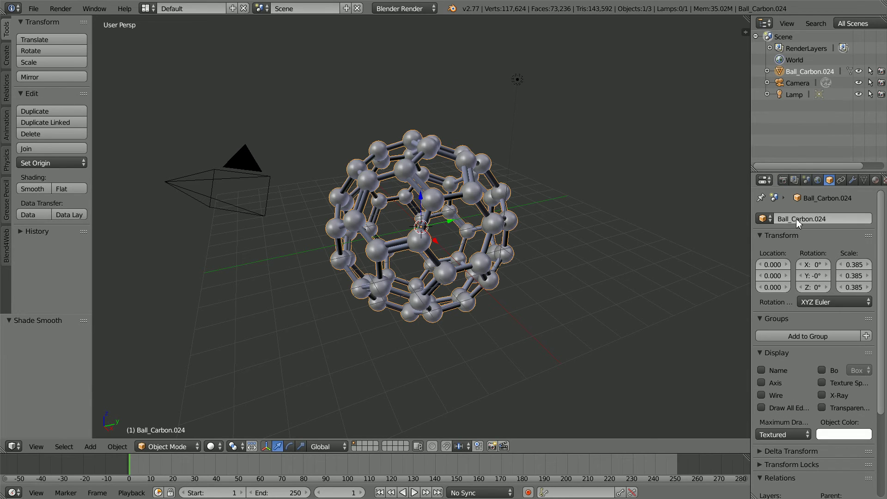
pyautogui.write('full')
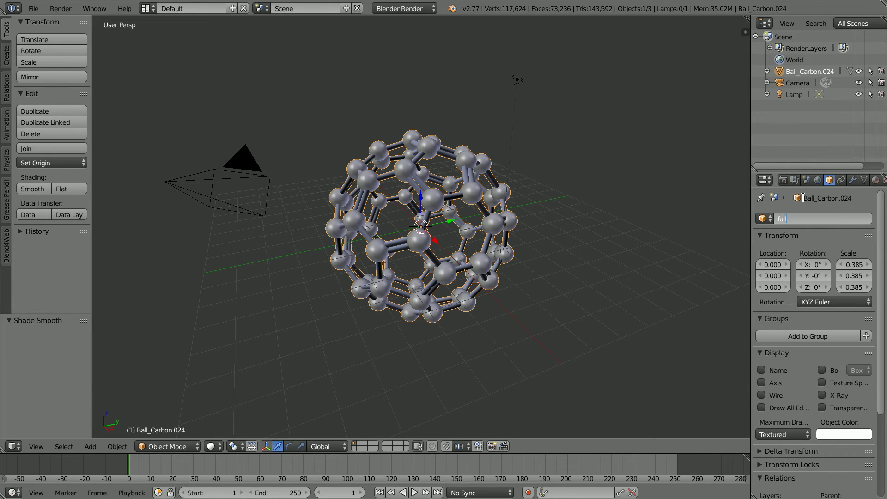
pyautogui.write('erene')
pyautogui.press('Return')
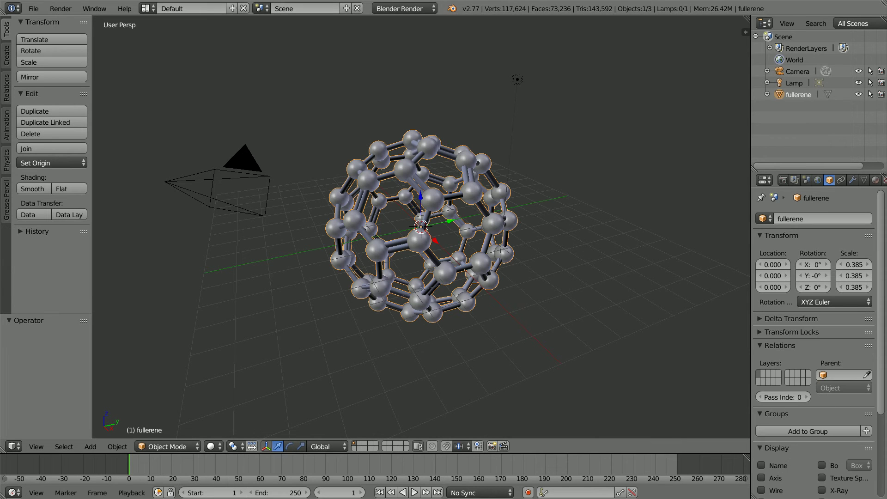
pyautogui.moveTo(305, 242); pyautogui.dragTo(377, 247, button='middle')
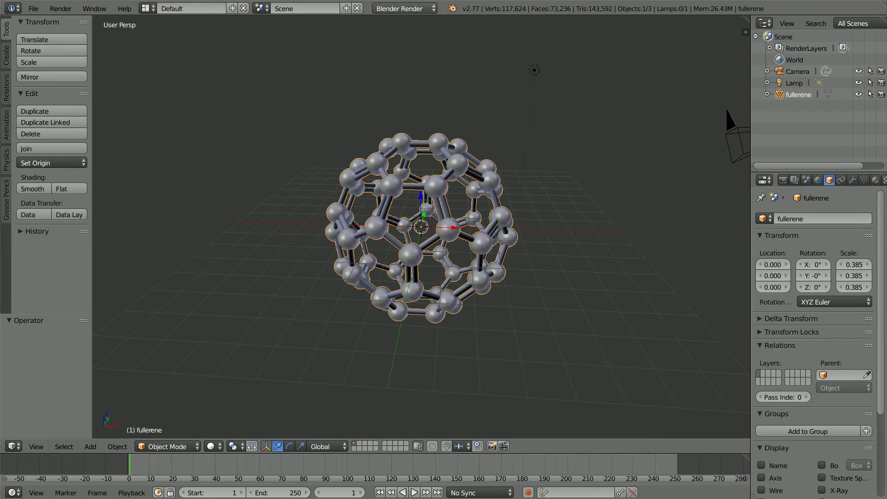
pyautogui.moveTo(442, 45); pyautogui.dragTo(327, 13, button='middle')
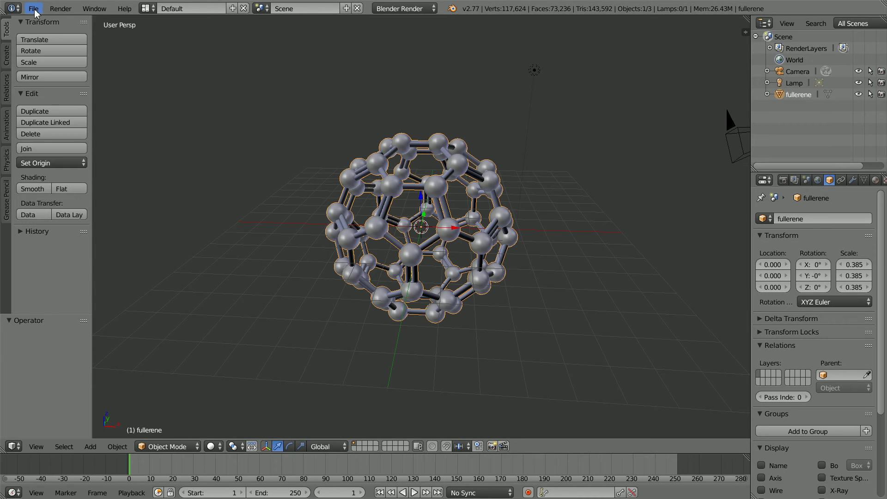
# Step: Start a new file from the startup scene and delete the default cube
pyautogui.click(34, 9)
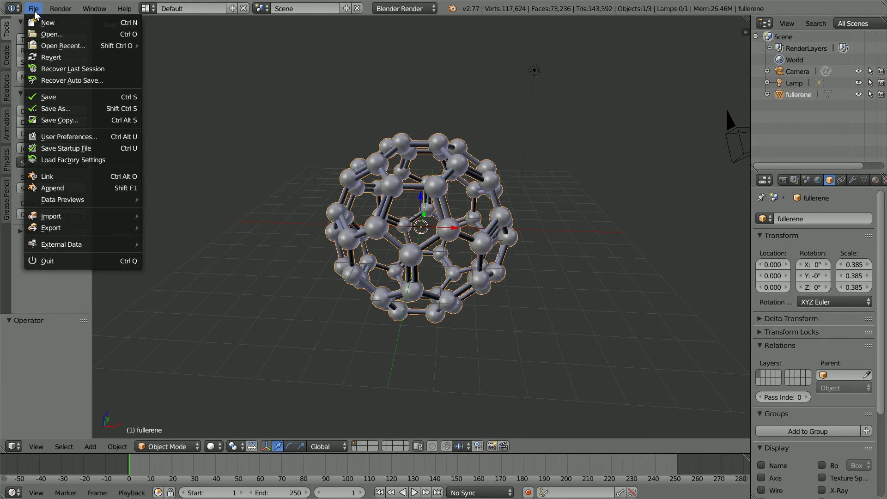
pyautogui.click(62, 24)
pyautogui.click(77, 34)
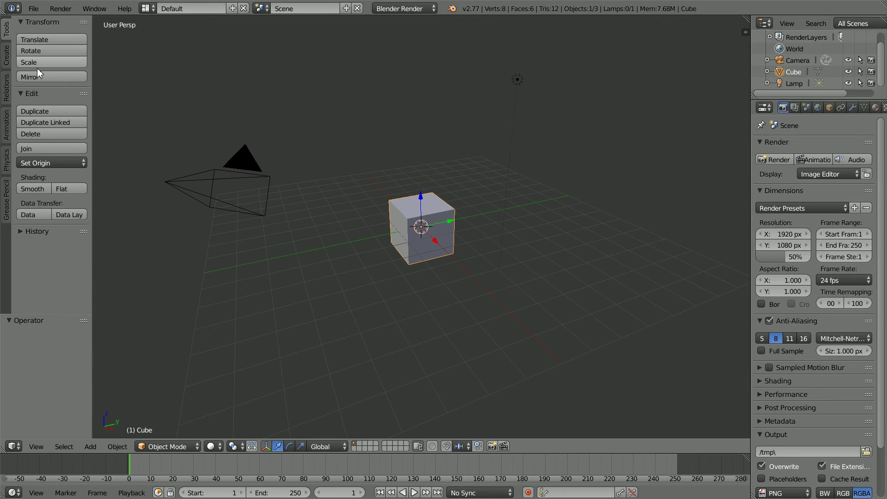
pyautogui.click(67, 138)
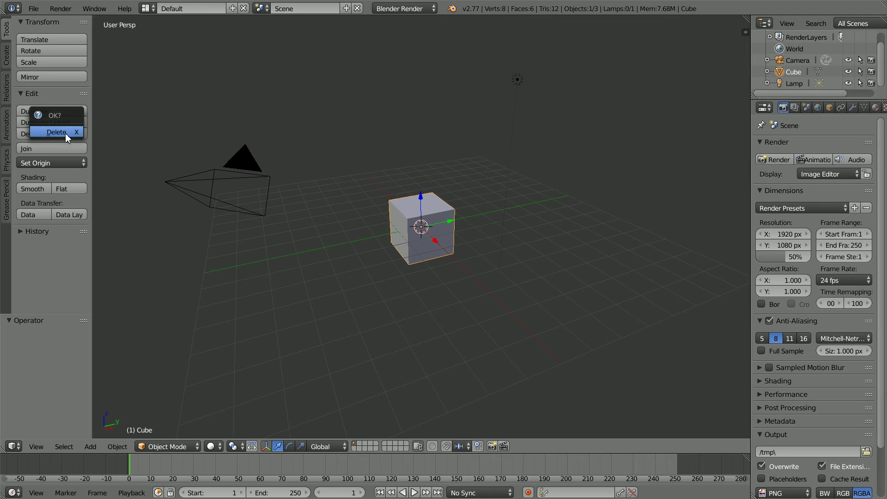
pyautogui.click(65, 133)
# Step: Begin a Protein Data Bank (.pdb) import and load the "Mesh 24 12" operator preset
pyautogui.click(35, 9)
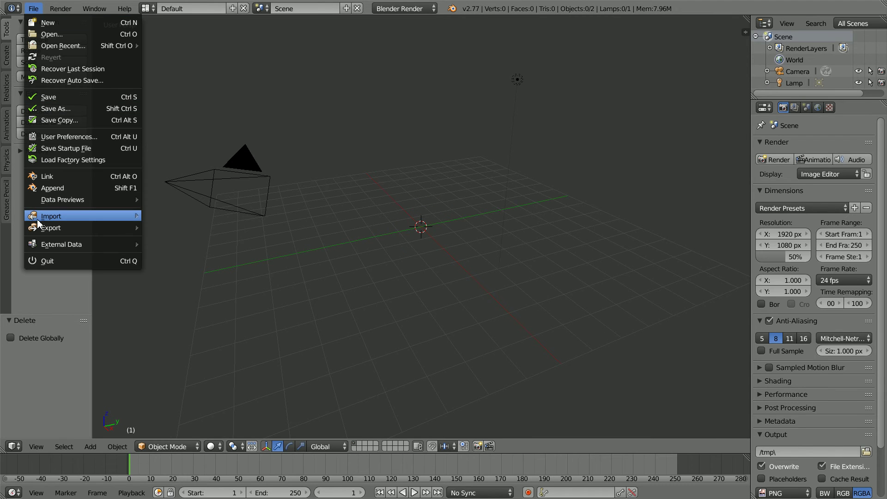
pyautogui.moveTo(102, 216)
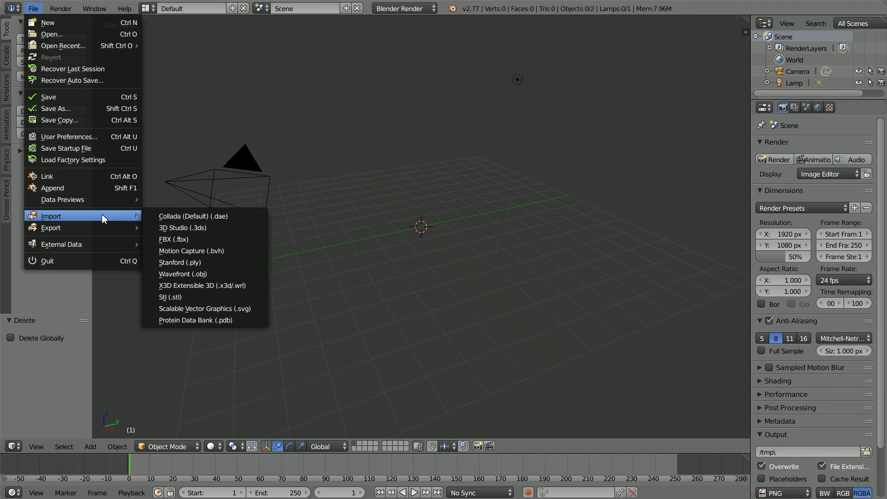
pyautogui.click(229, 321)
pyautogui.click(73, 317)
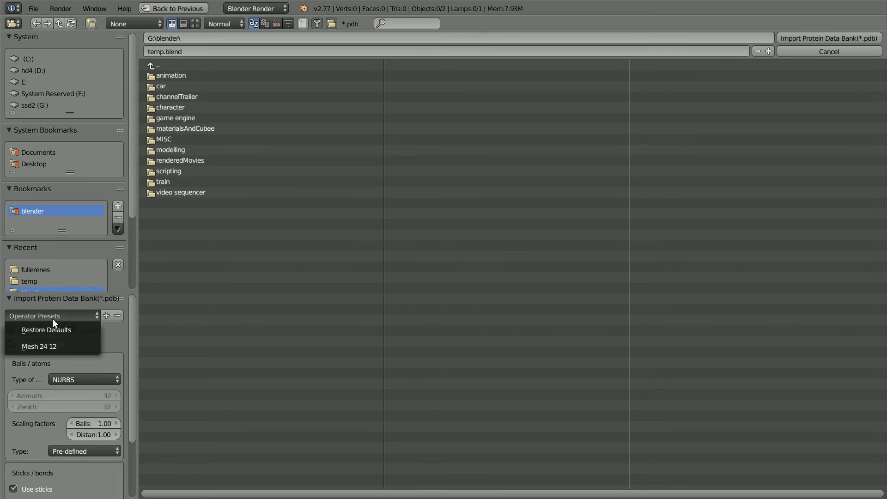
pyautogui.click(54, 347)
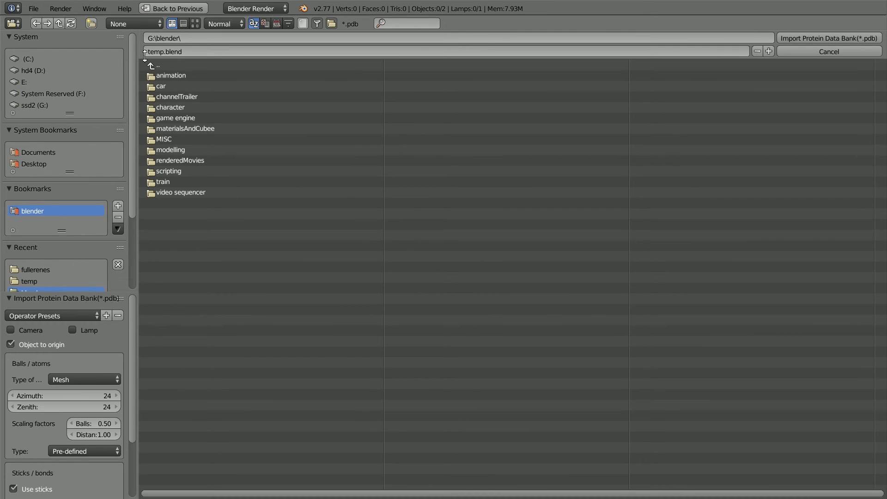
# Step: Set both the azimuth and the zenith of the mesh balls to 6 in the import options
pyautogui.click(60, 394)
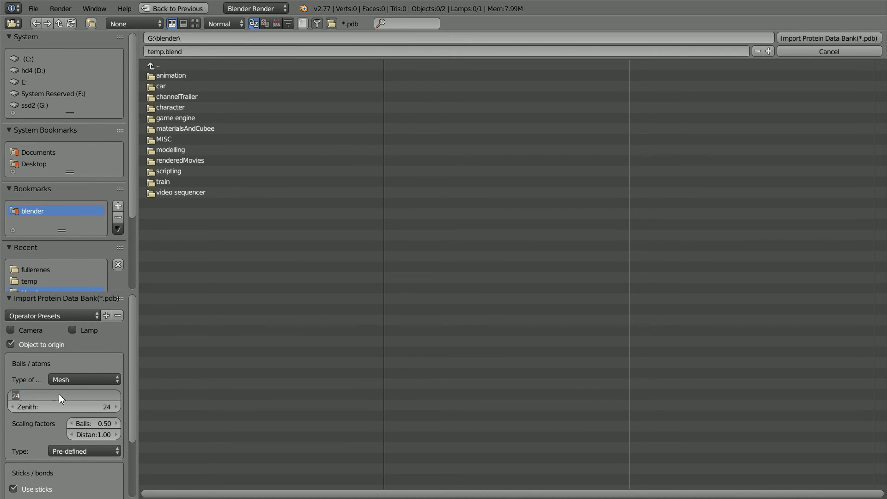
pyautogui.write('6')
pyautogui.press('Return')
pyautogui.click(57, 410)
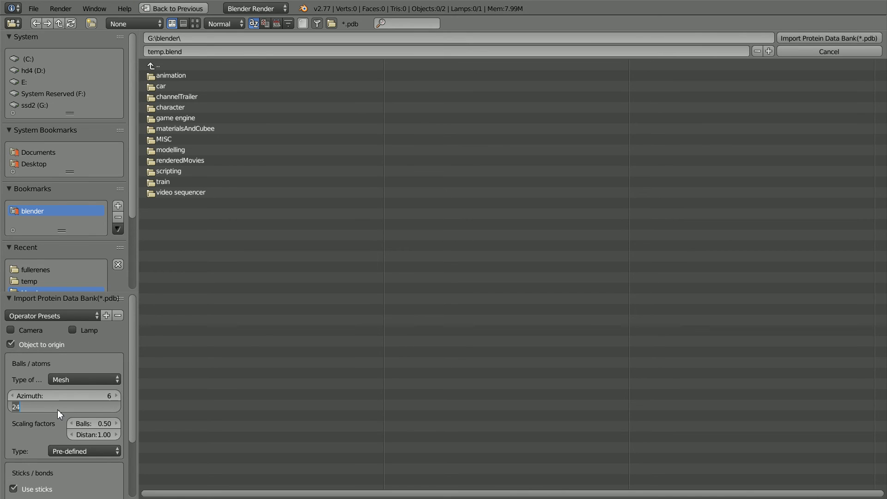
pyautogui.write('6')
pyautogui.press('Return')
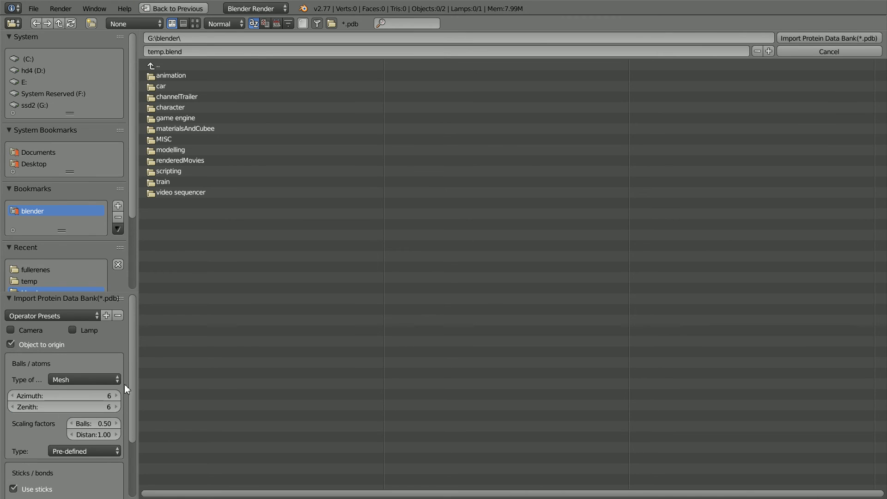
# Step: Set the sticks' sector count to 5 and their unit length to 0.25 in the import options
pyautogui.moveTo(133, 378); pyautogui.dragTo(129, 448)
pyautogui.click(48, 446)
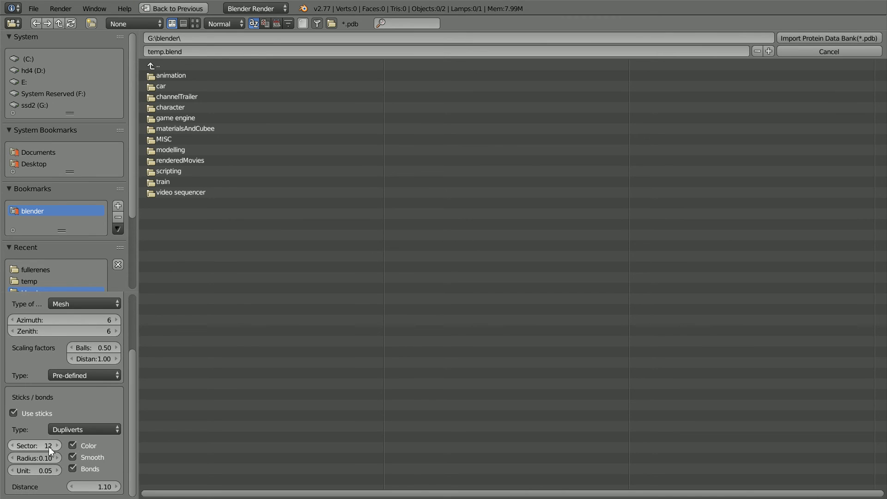
pyautogui.write('5')
pyautogui.press('Return')
pyautogui.click(45, 470)
pyautogui.write('.2')
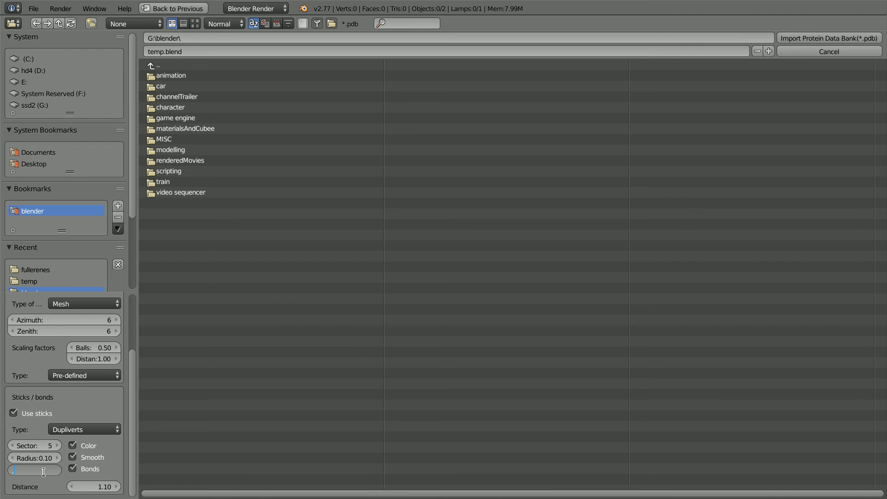
pyautogui.write('5')
pyautogui.press('Return')
# Step: Save the current import options as a new operator preset named "mesh 6_5"
pyautogui.moveTo(131, 378); pyautogui.dragTo(130, 296)
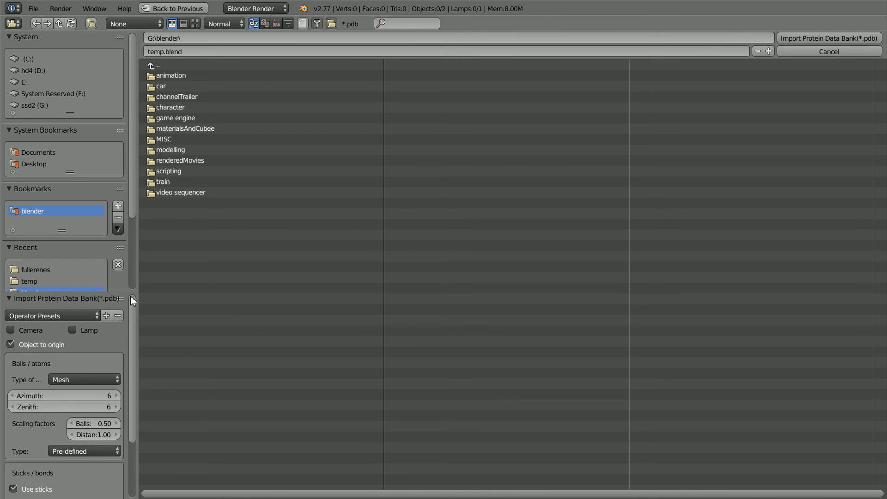
pyautogui.click(106, 314)
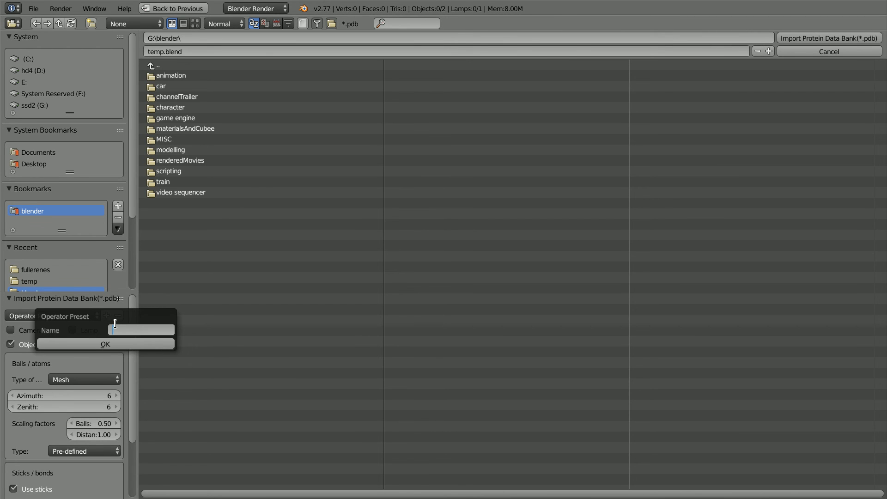
pyautogui.write('mesh')
pyautogui.write(' 6_5')
pyautogui.click(120, 344)
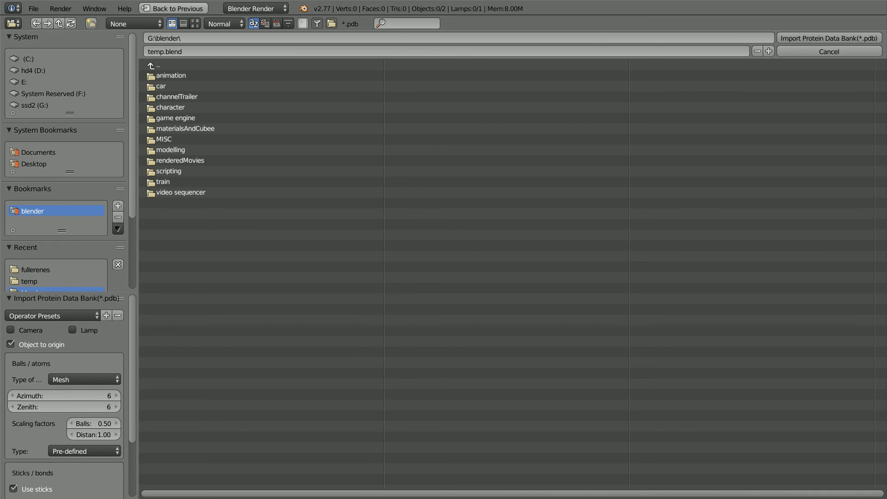
# Step: Import Nanotube8x3x1.pdb from the recently used temp folder
pyautogui.click(31, 280)
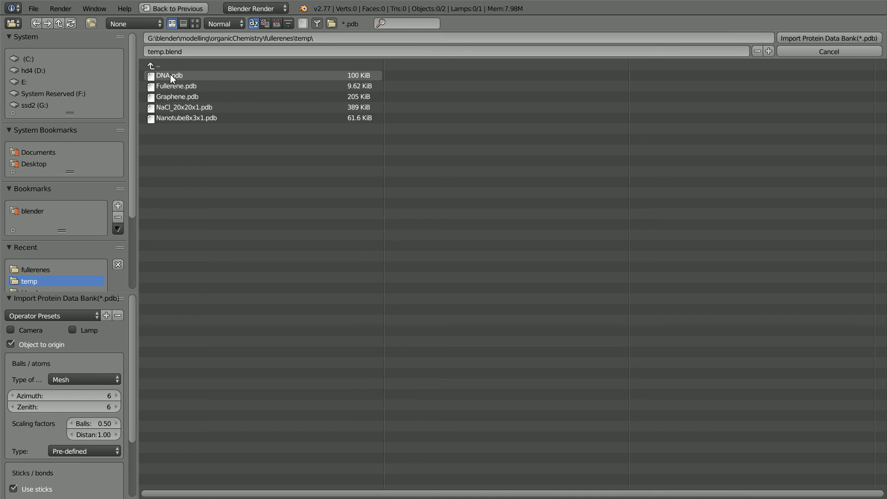
pyautogui.click(173, 118)
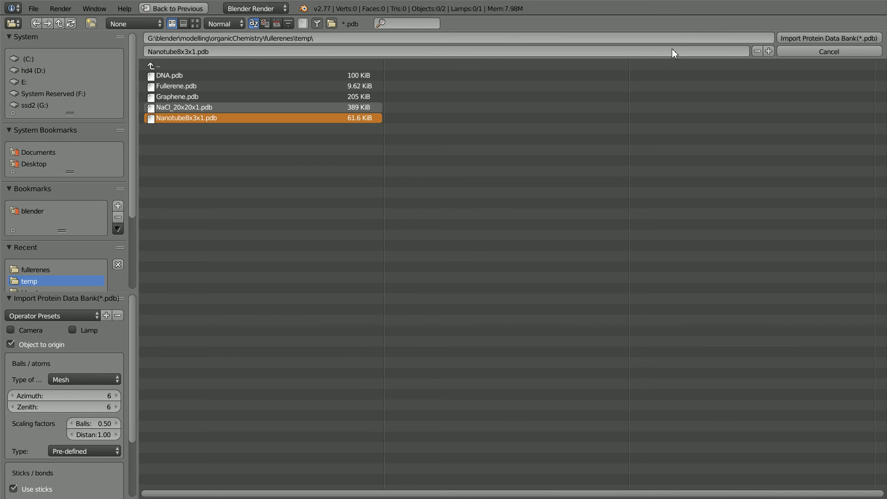
pyautogui.click(802, 36)
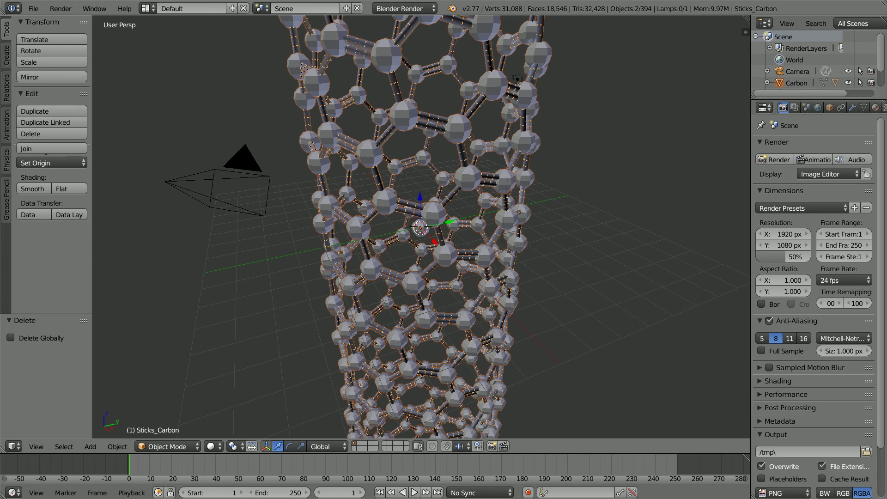
# Step: Enlarge the Outliner, expand the nanotube's Sticks_Carbon, and delete its Sticks_Cups child object
pyautogui.moveTo(813, 98); pyautogui.dragTo(812, 200)
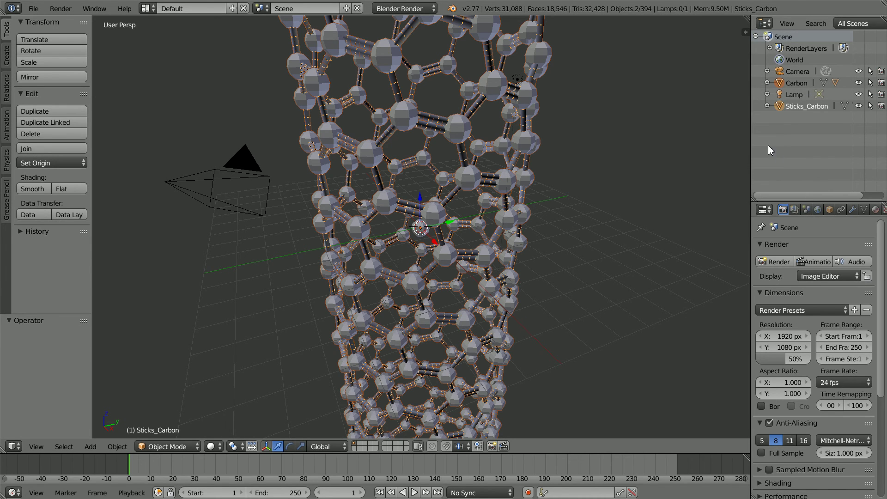
pyautogui.click(767, 106)
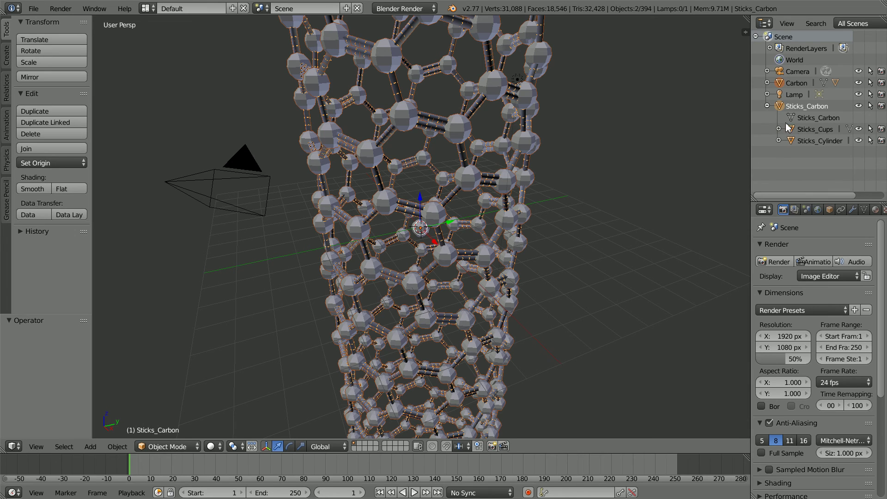
pyautogui.click(804, 129)
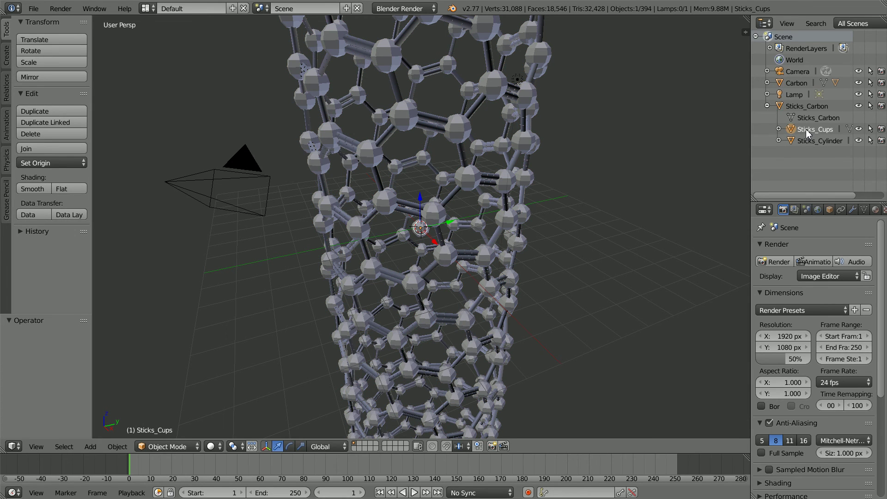
pyautogui.rightClick(807, 133)
pyautogui.click(812, 131)
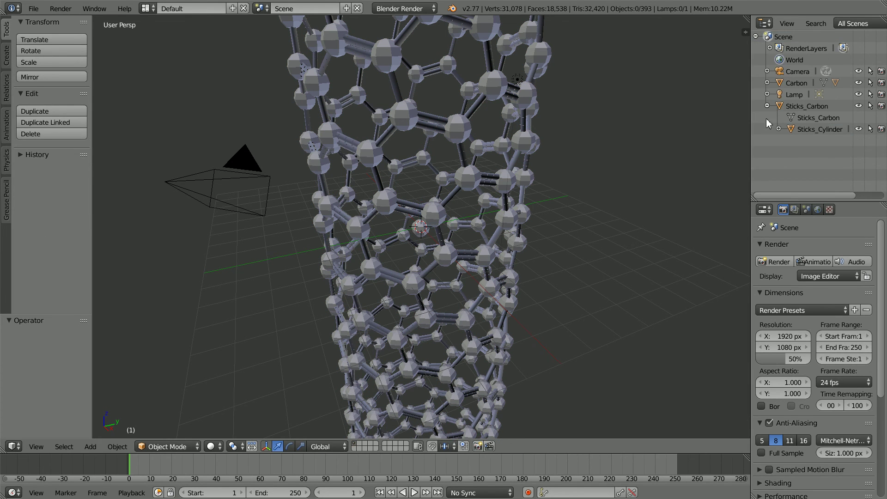
# Step: Select all mesh objects in the scene and make their duplicates real
pyautogui.click(65, 446)
pyautogui.moveTo(79, 343)
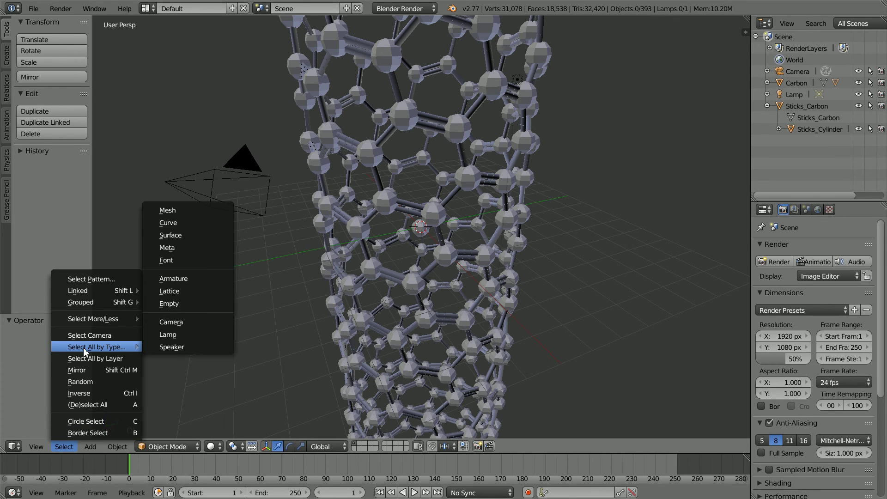
pyautogui.click(194, 218)
pyautogui.click(116, 447)
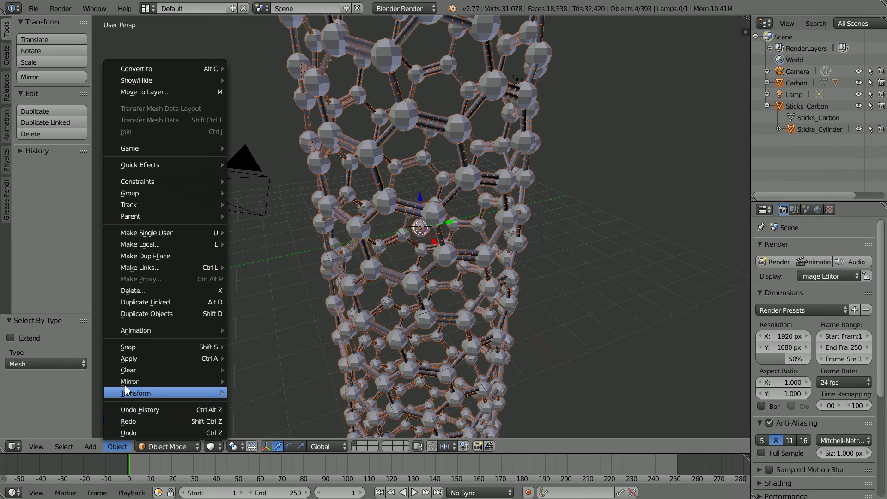
pyautogui.moveTo(128, 359)
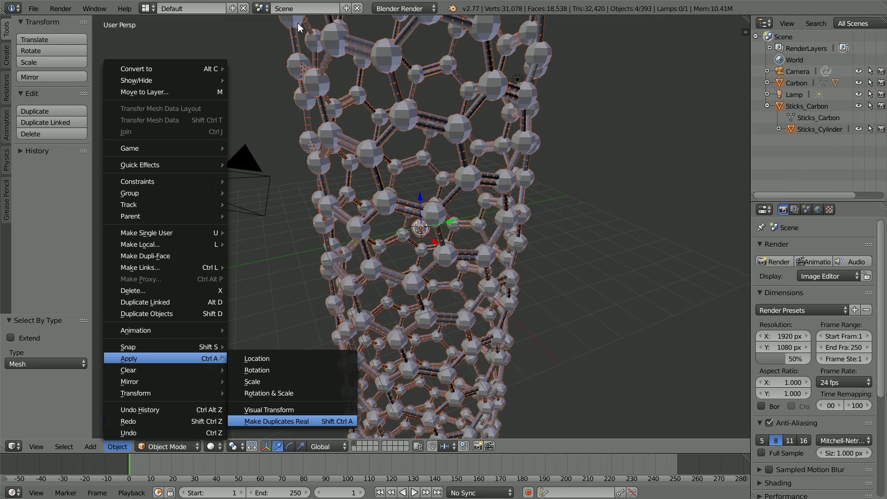
pyautogui.press('Return')
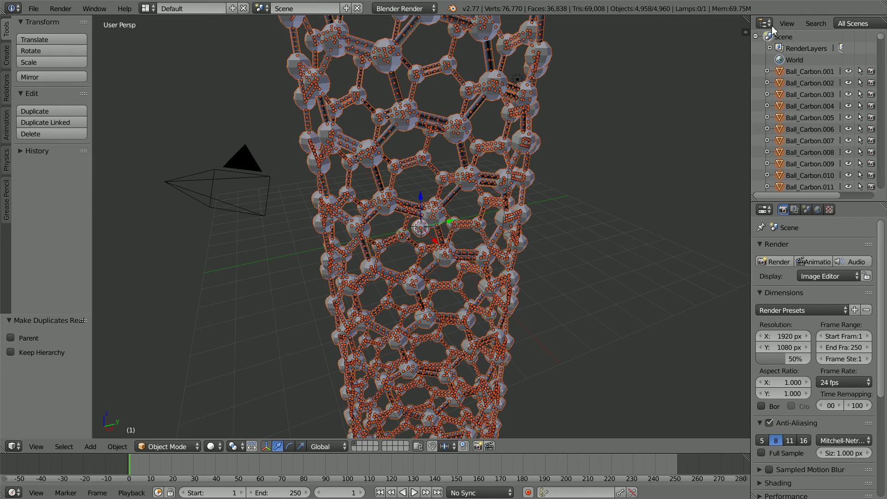
# Step: Find the original Carbon object below the Ball_Carbon copies in the Outliner and delete it with its hierarchy
pyautogui.scroll(-8, 807, 97)
pyautogui.scroll(-10, 805, 98)
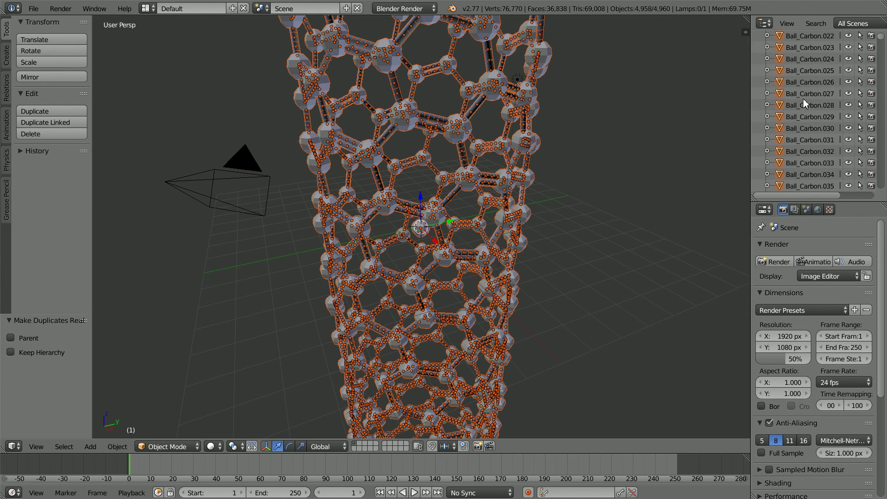
pyautogui.scroll(-8, 809, 90)
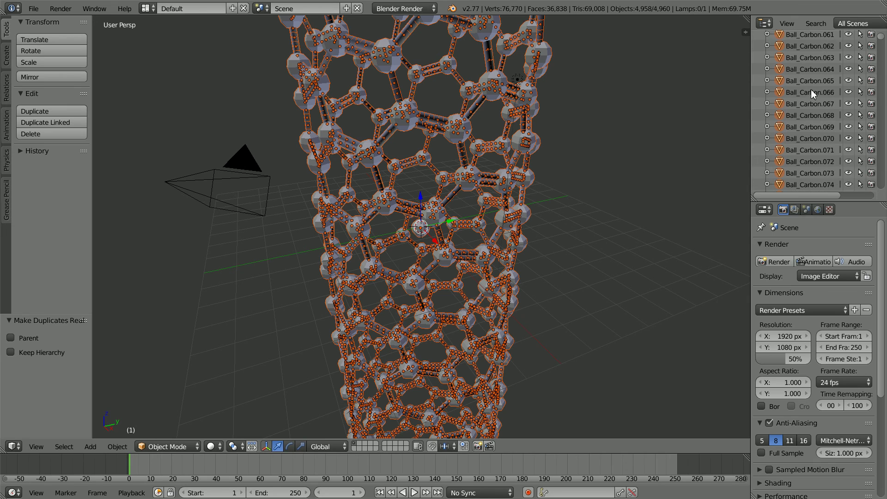
pyautogui.scroll(-3, 807, 84)
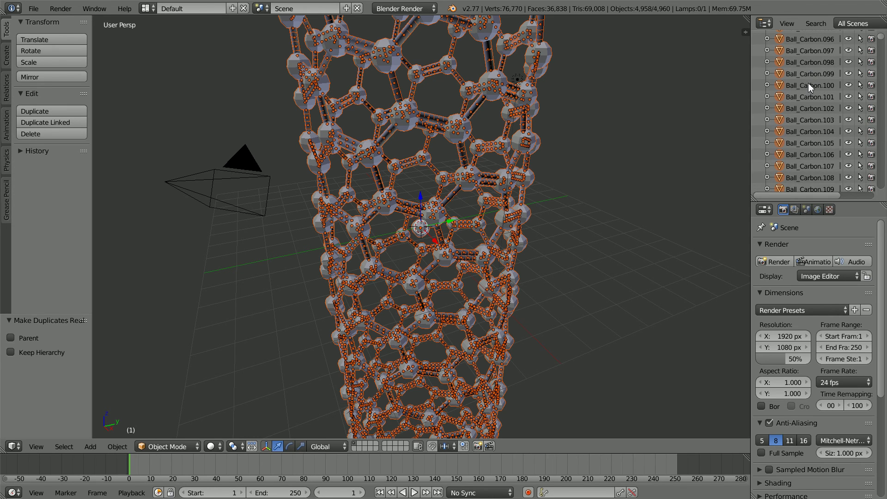
pyautogui.scroll(-20, 813, 111)
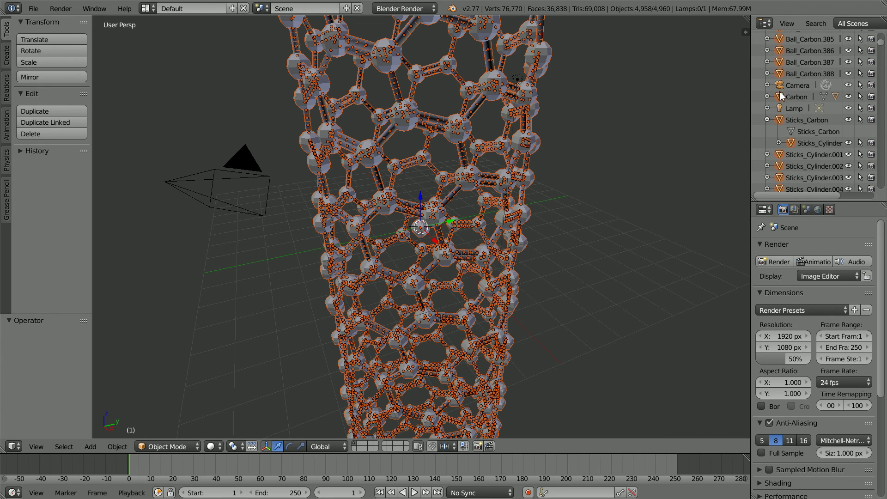
pyautogui.click(795, 98)
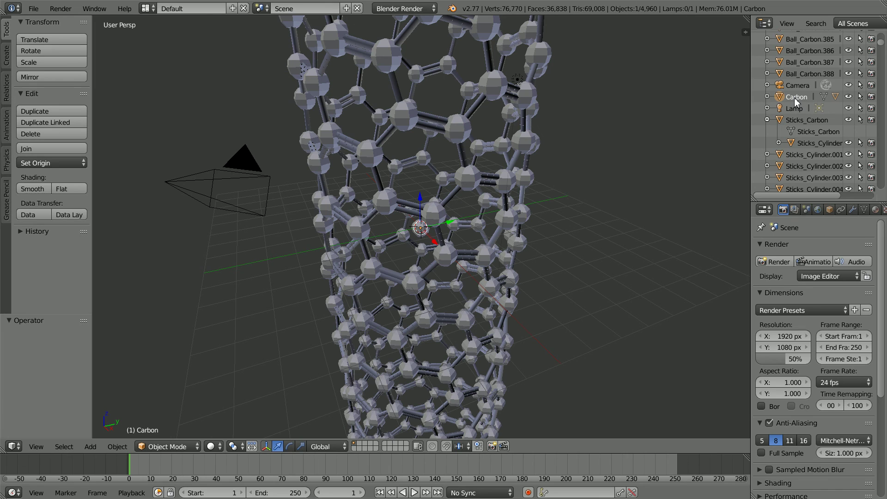
pyautogui.rightClick(795, 102)
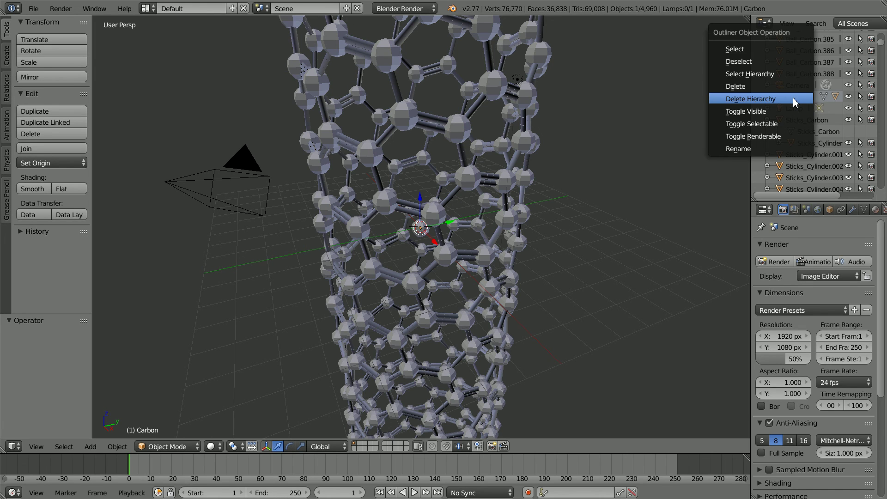
pyautogui.click(782, 99)
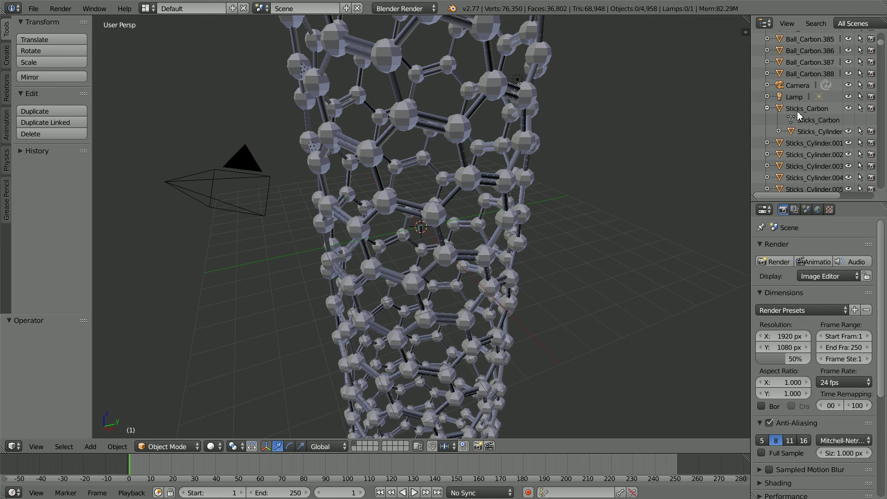
# Step: Delete the original Sticks_Carbon object together with its hierarchy
pyautogui.click(799, 110)
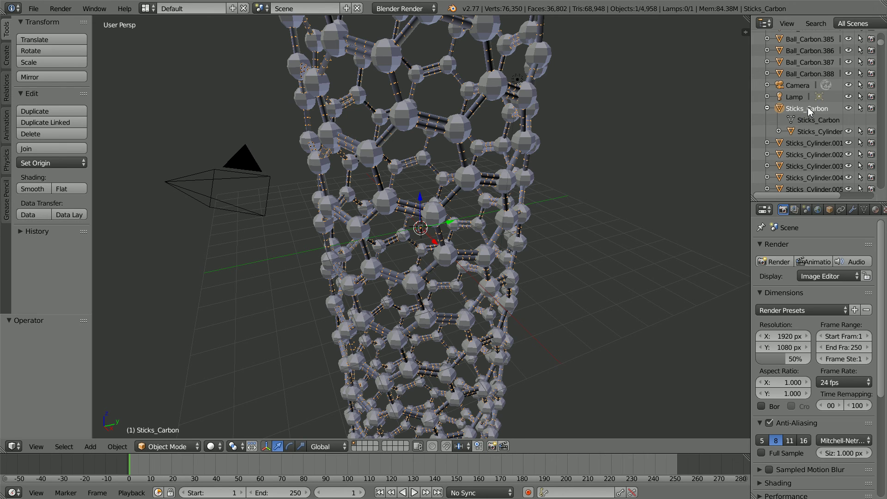
pyautogui.rightClick(807, 111)
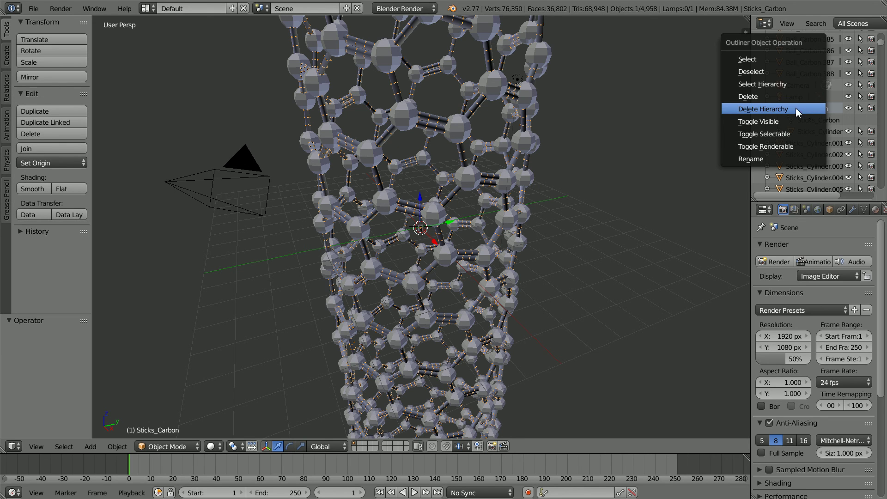
pyautogui.click(783, 111)
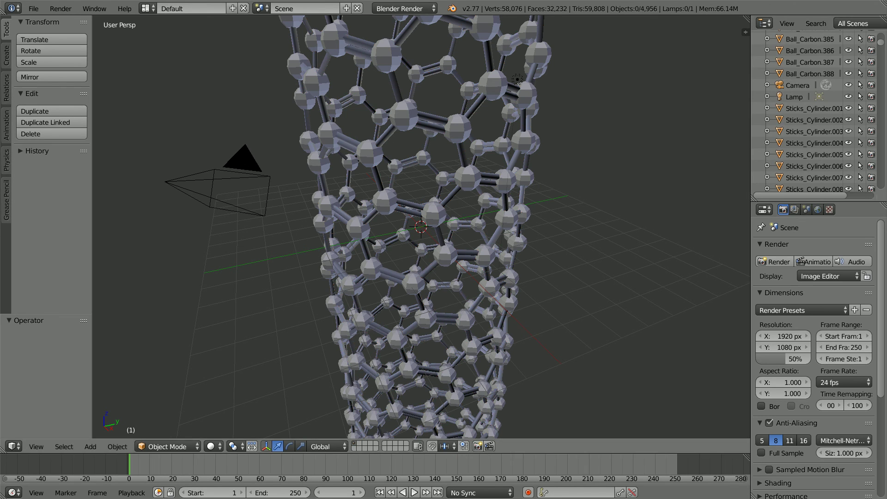
# Step: Make one carbon ball the active object, select all meshes, and join them into a single object
pyautogui.rightClick(383, 51)
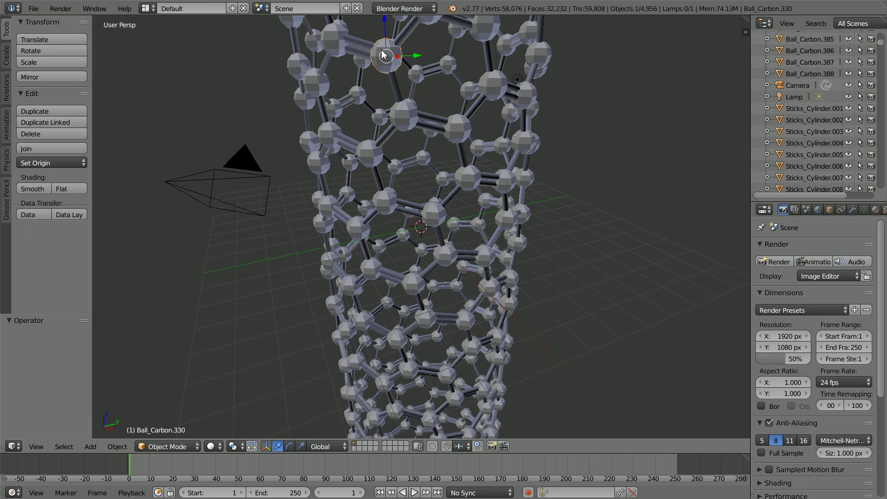
pyautogui.click(64, 446)
pyautogui.moveTo(95, 352)
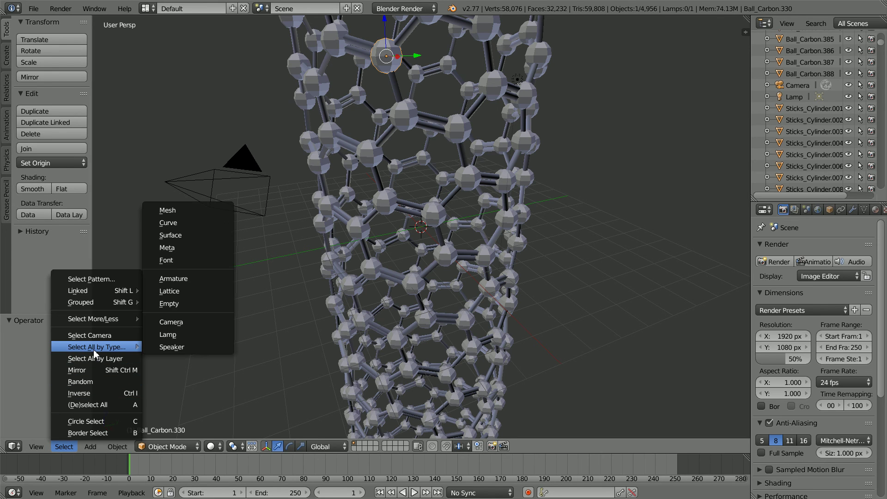
pyautogui.click(185, 211)
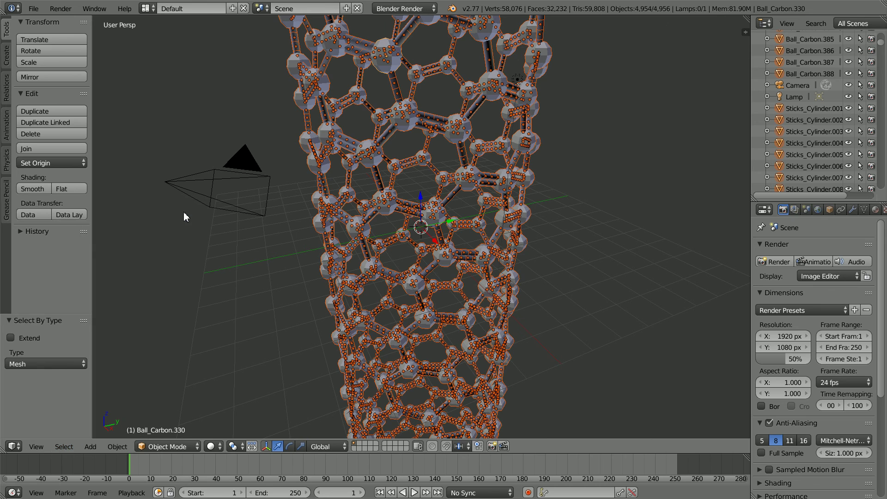
pyautogui.click(54, 148)
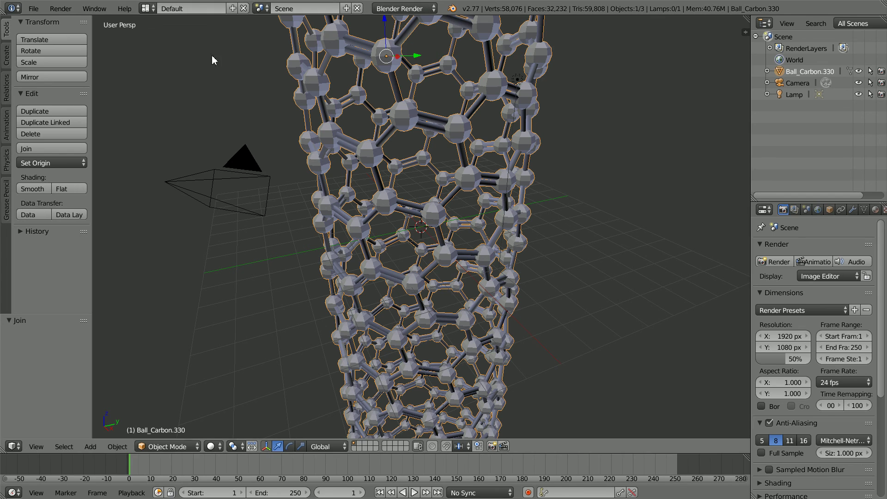
# Step: Apply smooth shading to the joined nanotube and set its origin to the 3D cursor
pyautogui.click(32, 189)
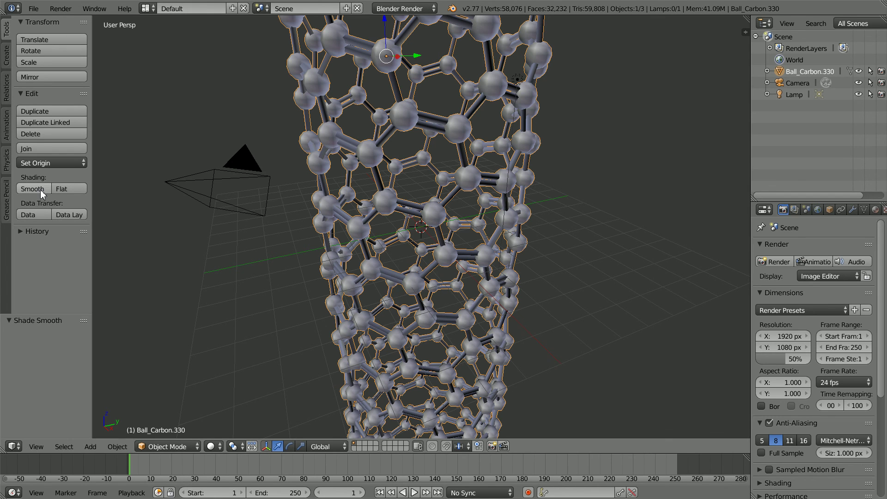
pyautogui.click(112, 447)
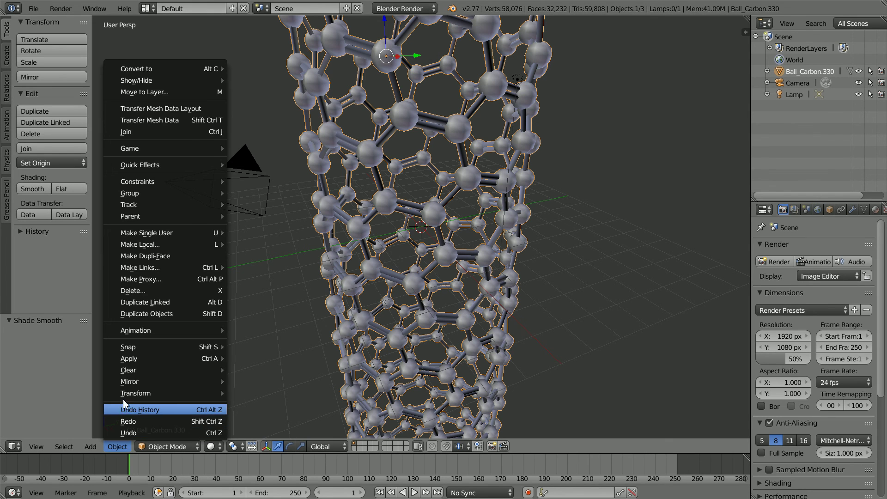
pyautogui.moveTo(126, 394)
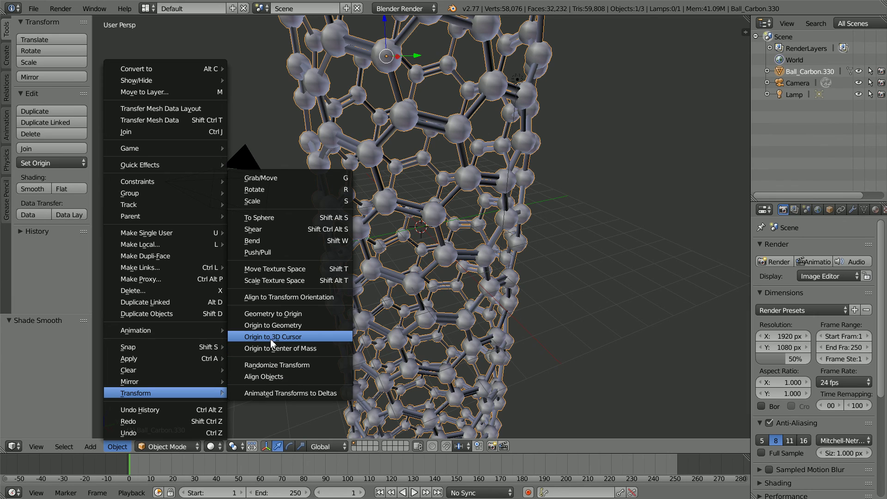
pyautogui.click(307, 342)
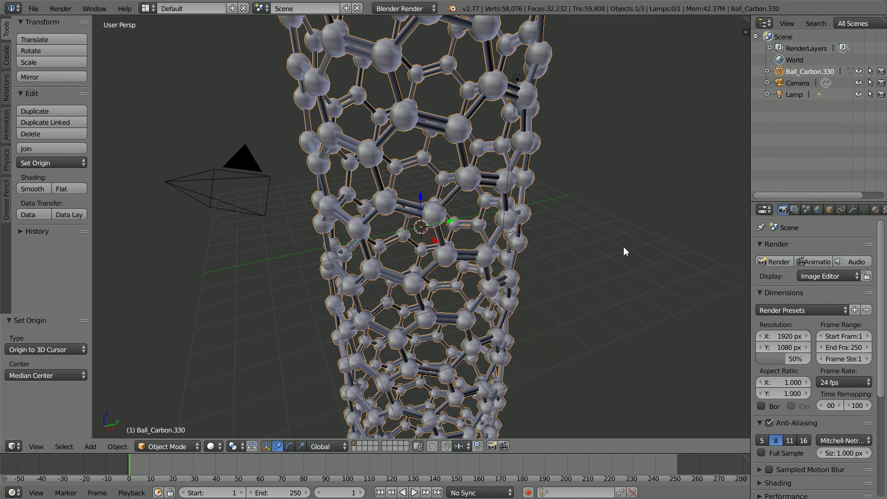
# Step: Rename the joined nanotube object as nanoTube
pyautogui.click(828, 210)
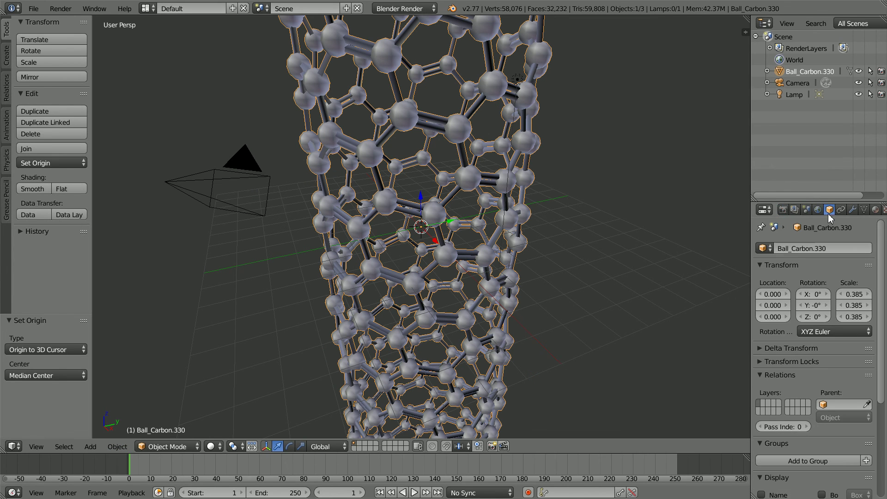
pyautogui.click(804, 250)
pyautogui.write('nanoTube')
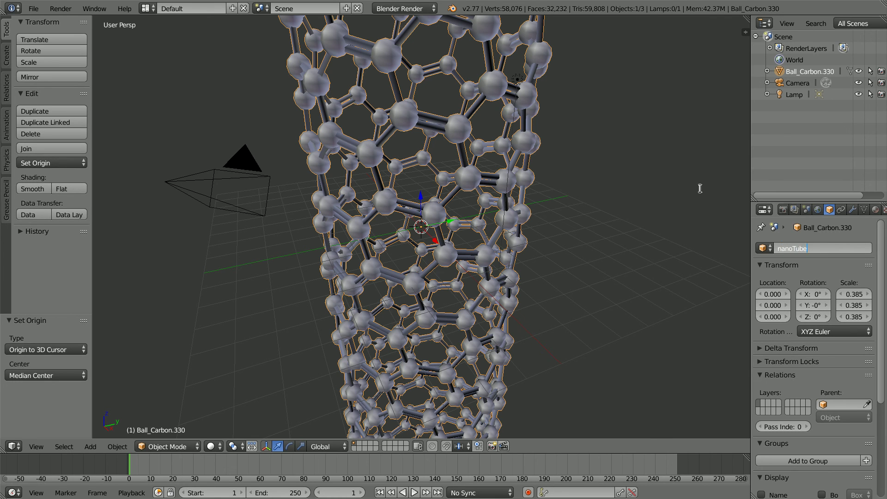
pyautogui.press('Return')
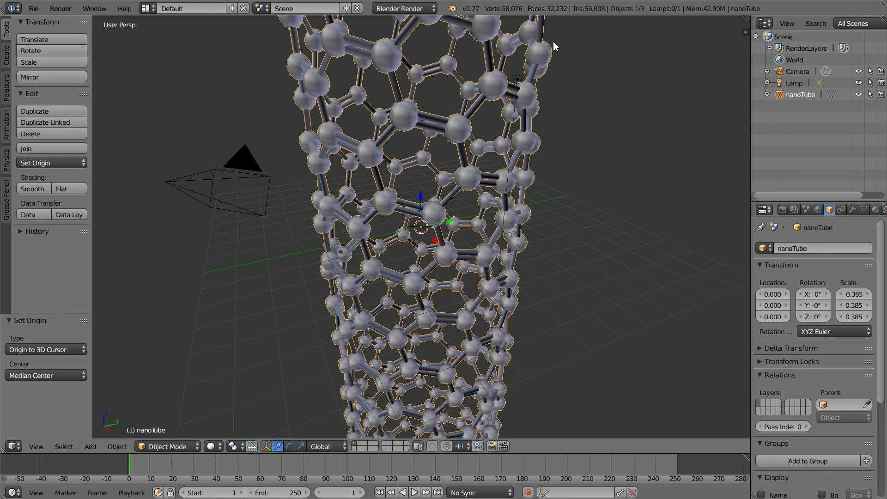
pyautogui.moveTo(466, 74); pyautogui.dragTo(429, 46, button='middle')
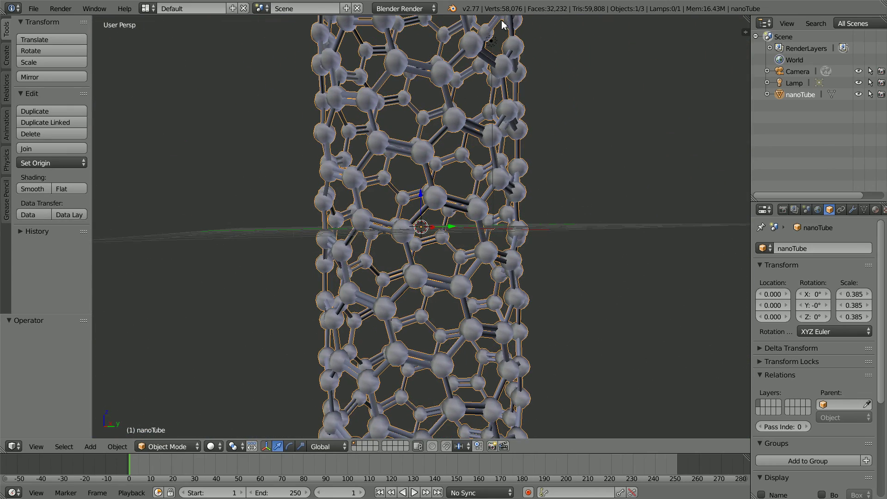